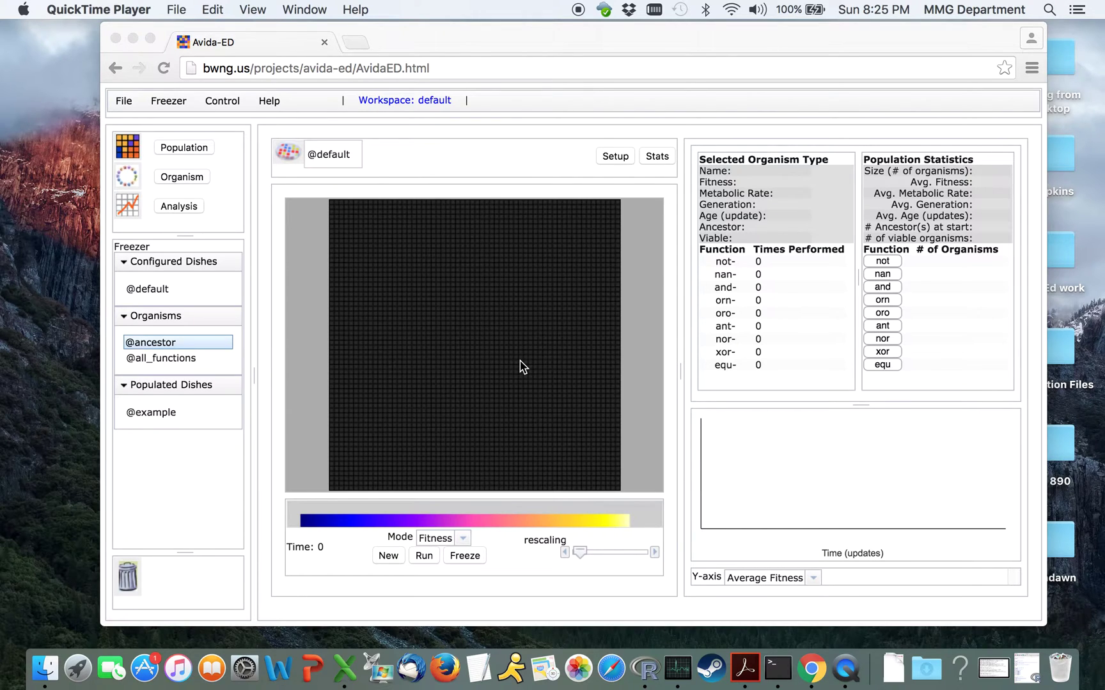
left_click(174, 181)
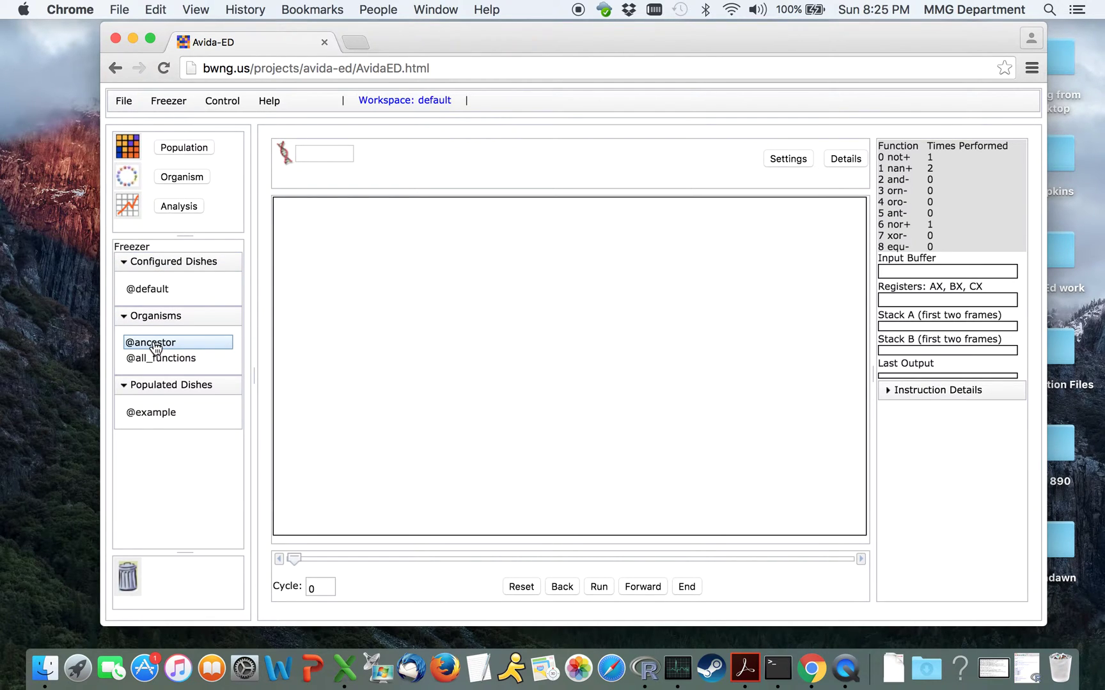
left_click_drag(155, 348, 535, 312)
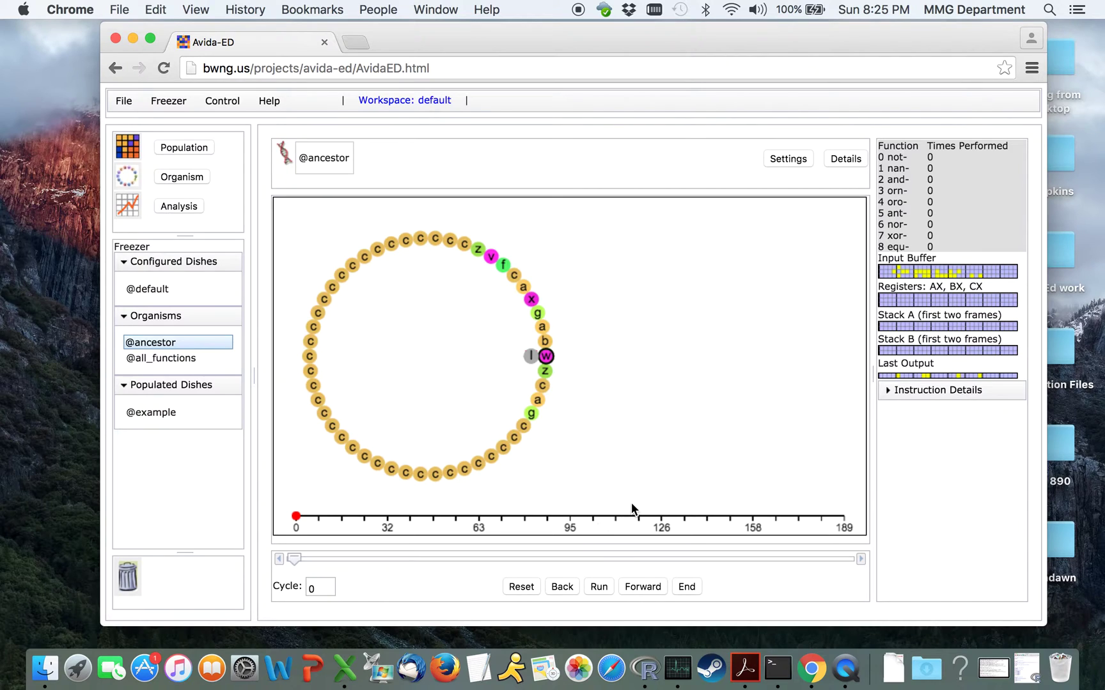
left_click(600, 586)
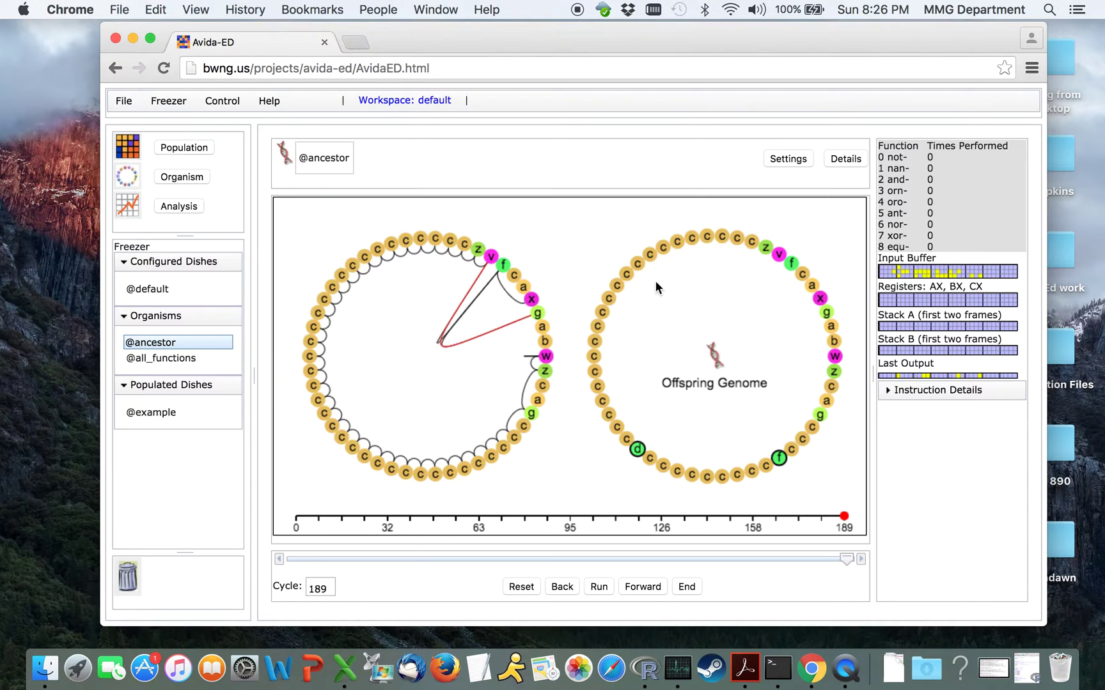
Change the single-organism Per Site Mutation Rate to 10% in Settings
left_click(784, 158)
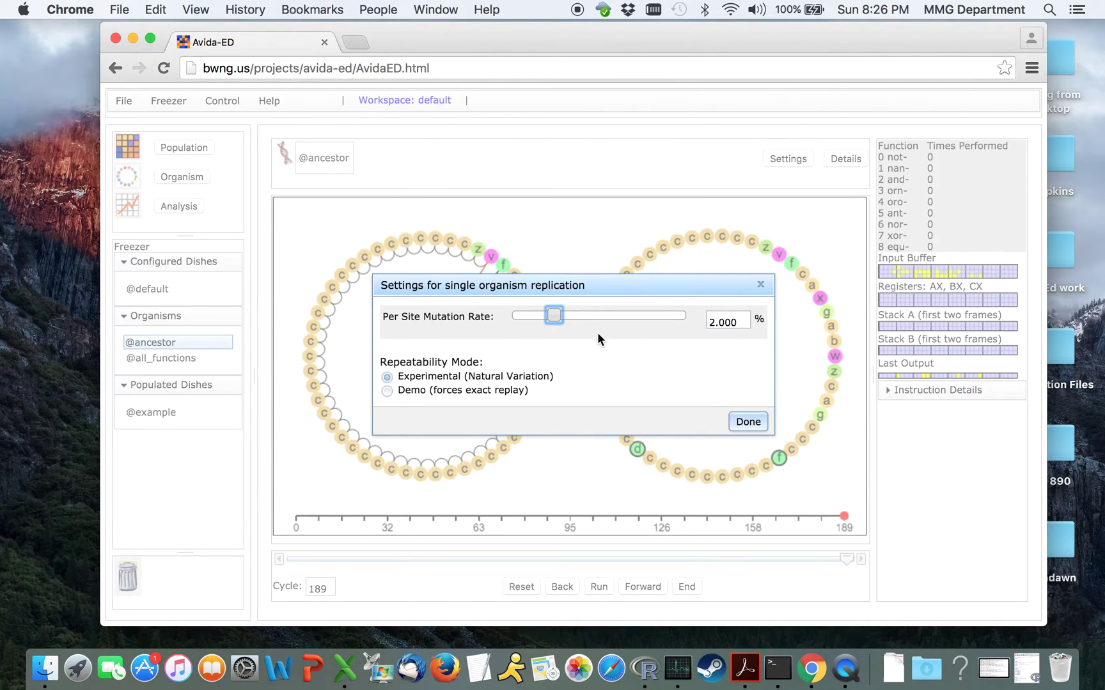
mouse_move(553, 315)
left_mouse_down()
mouse_move(526, 317)
mouse_move(557, 316)
left_mouse_up()
left_click_drag(746, 320, 670, 316)
type("10")
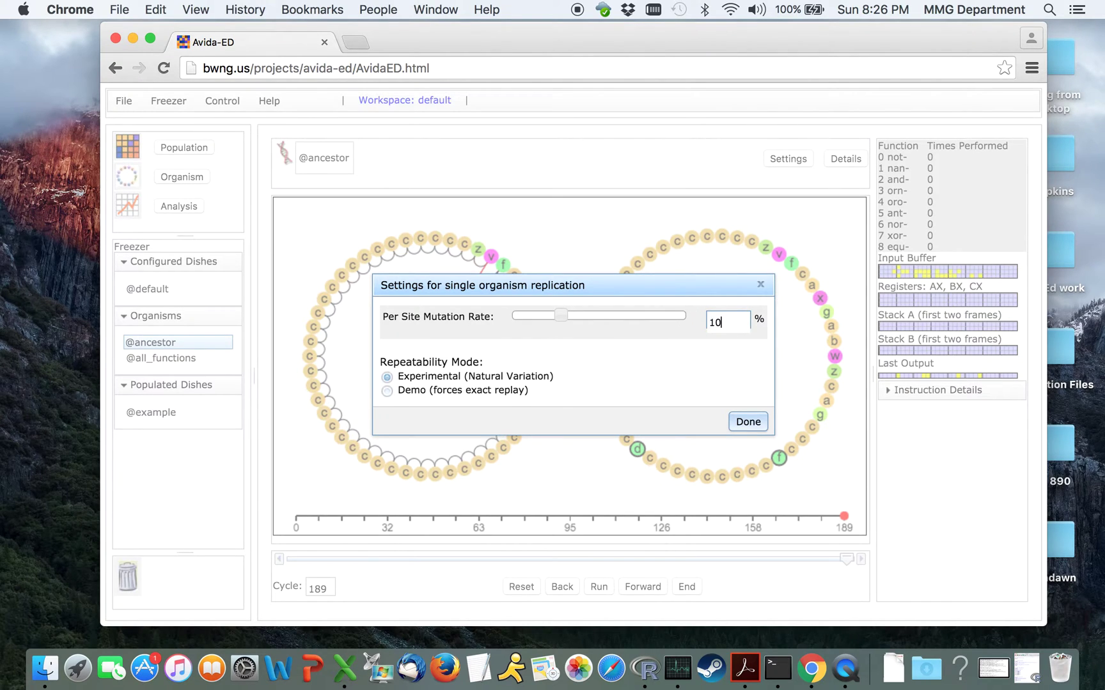
left_click(701, 367)
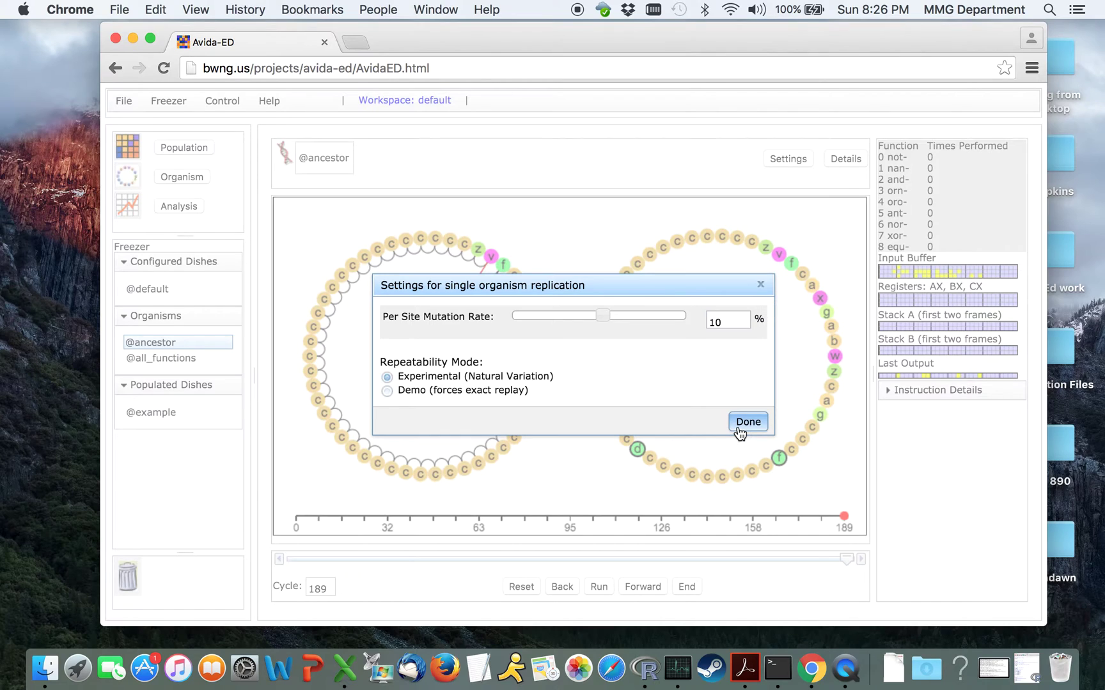
left_click(767, 287)
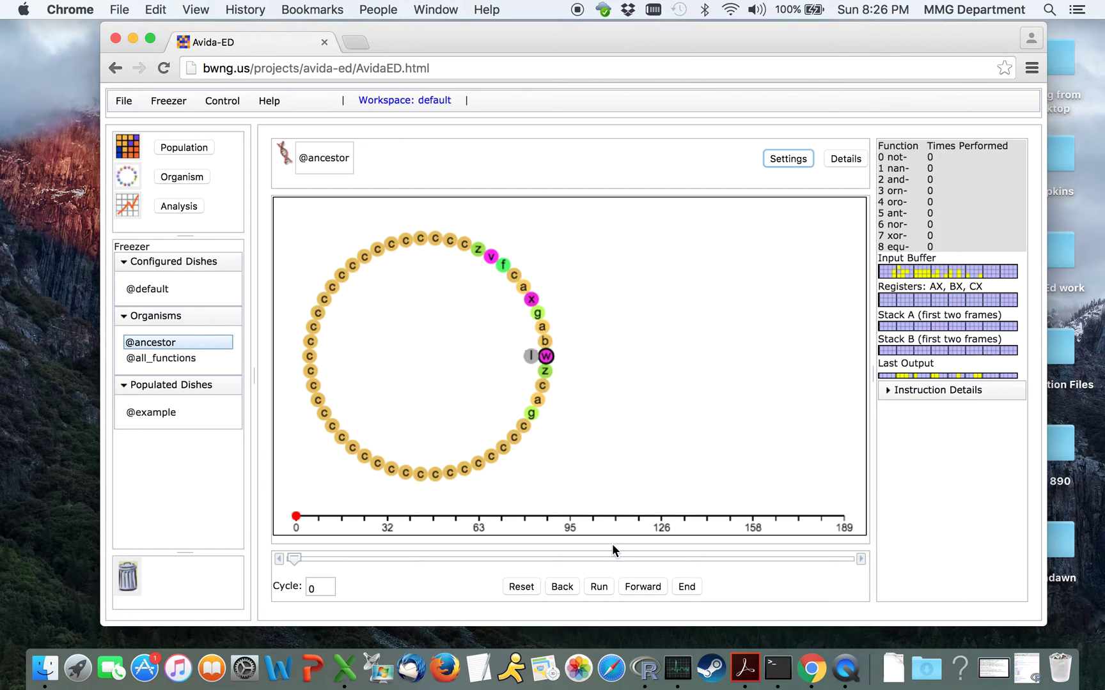
Rerun the ancestor, pause at cycle 146, step forward four cycles and back six
left_click(598, 587)
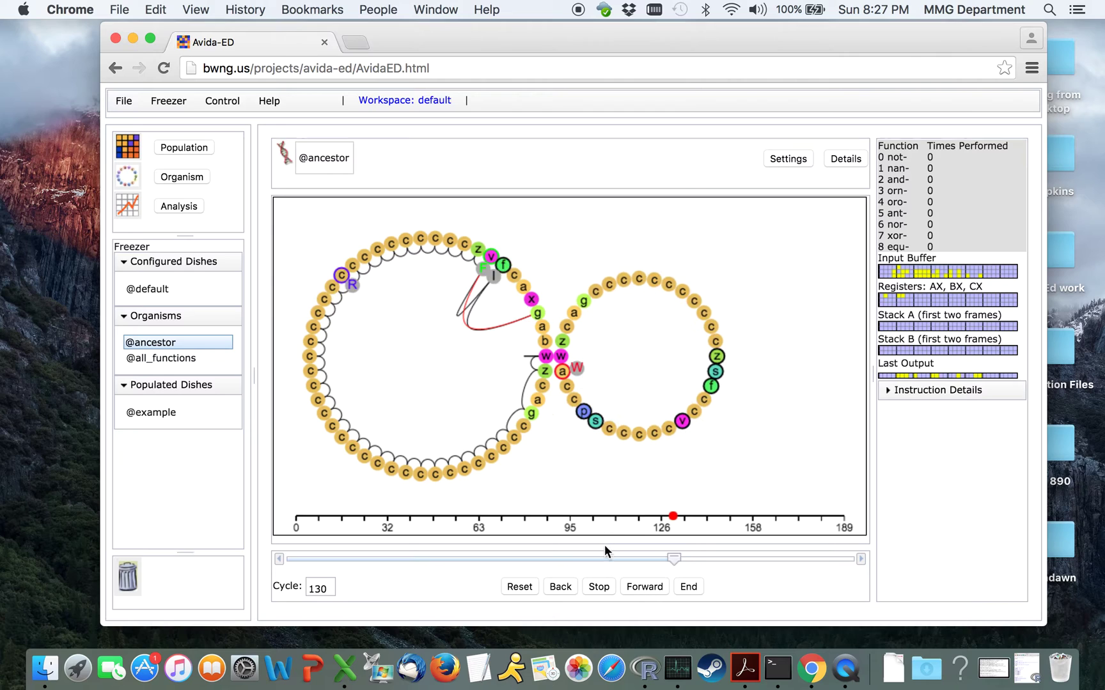
left_click(598, 586)
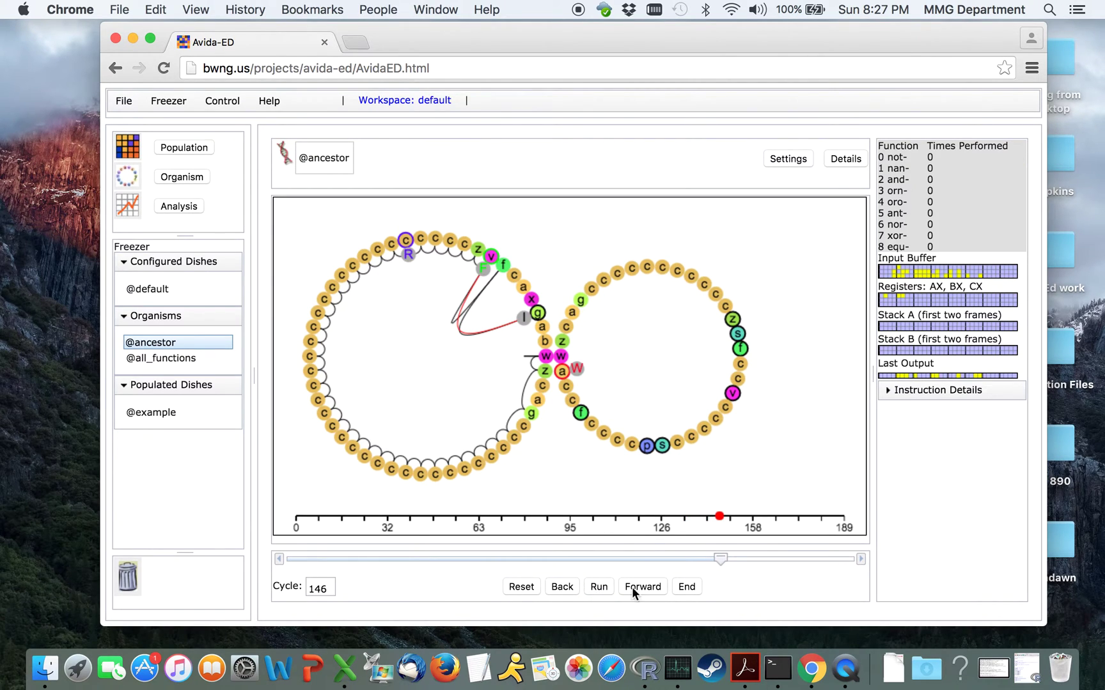
left_click(650, 585)
left_click(650, 585)
left_click(649, 584)
left_click(649, 584)
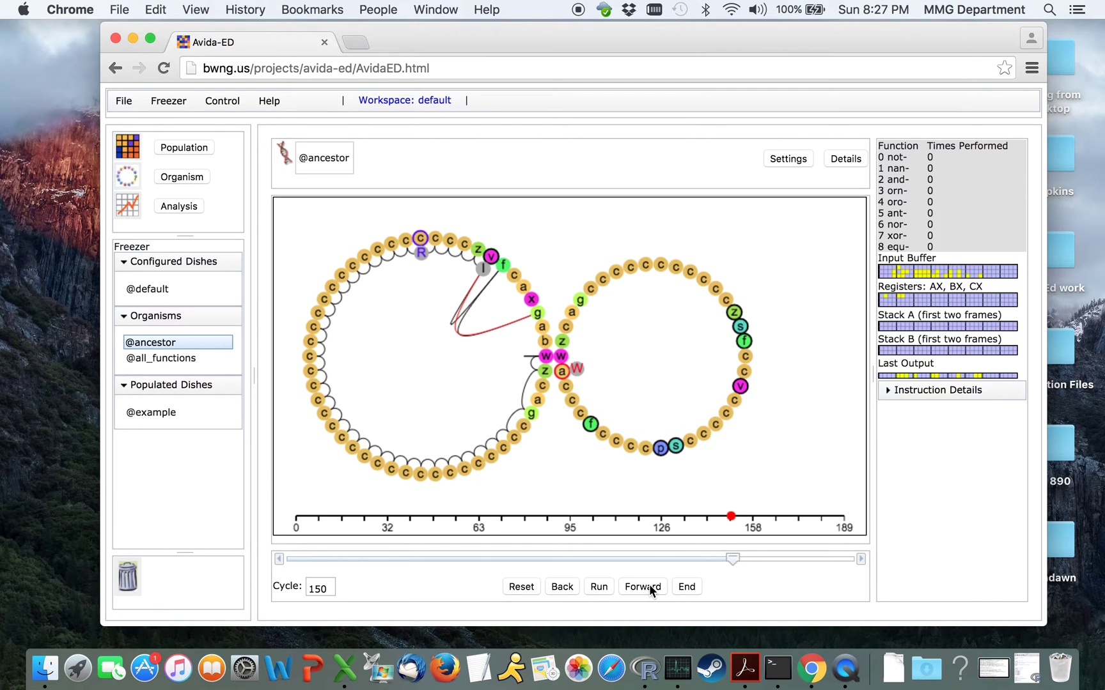
left_click(649, 585)
left_click(562, 587)
left_click(562, 587)
left_click(562, 586)
left_click(561, 586)
left_click(562, 587)
left_click(562, 587)
left_click(562, 587)
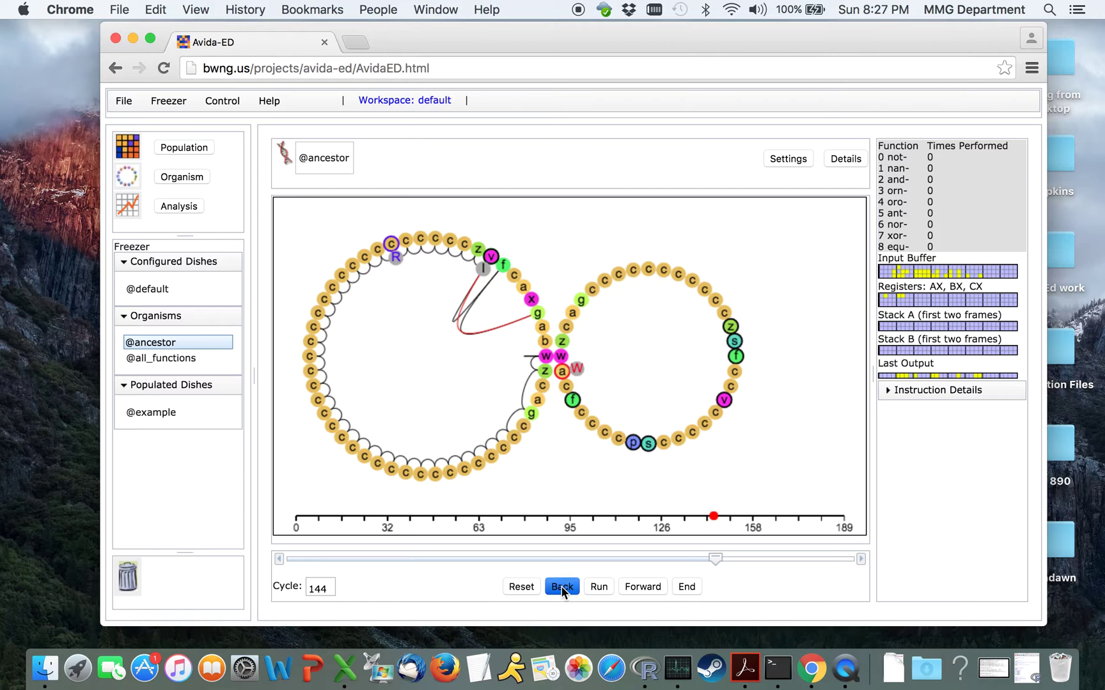
left_click(562, 586)
left_click(562, 586)
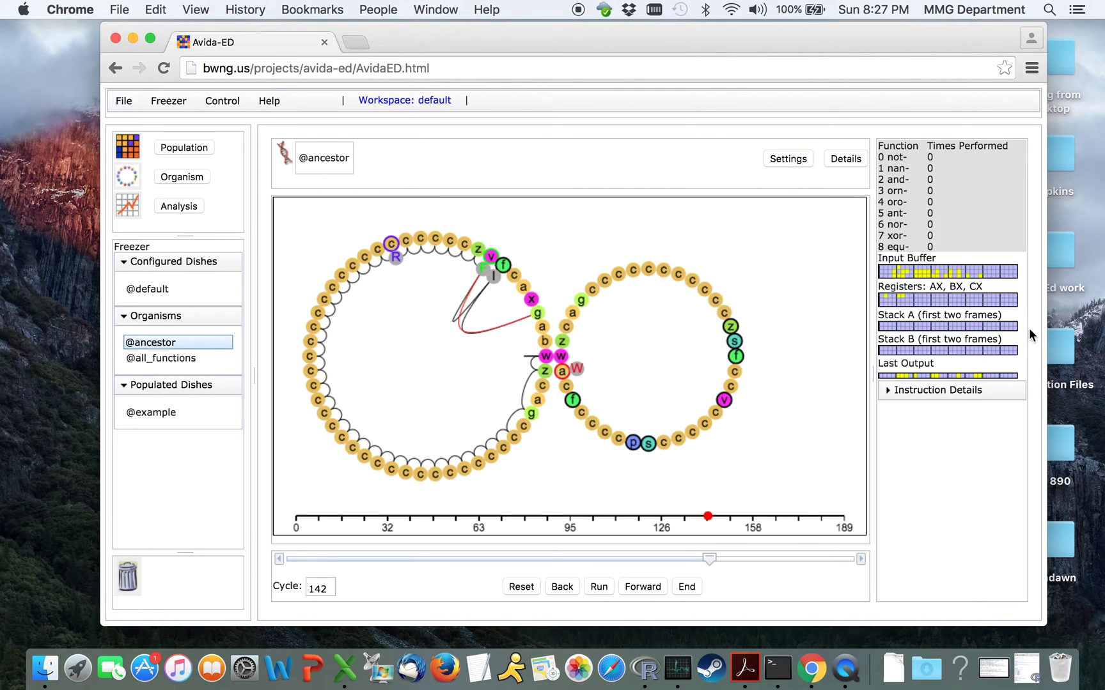
Toggle Instruction Details on and off, then resume replication to cycle 189
left_click(891, 395)
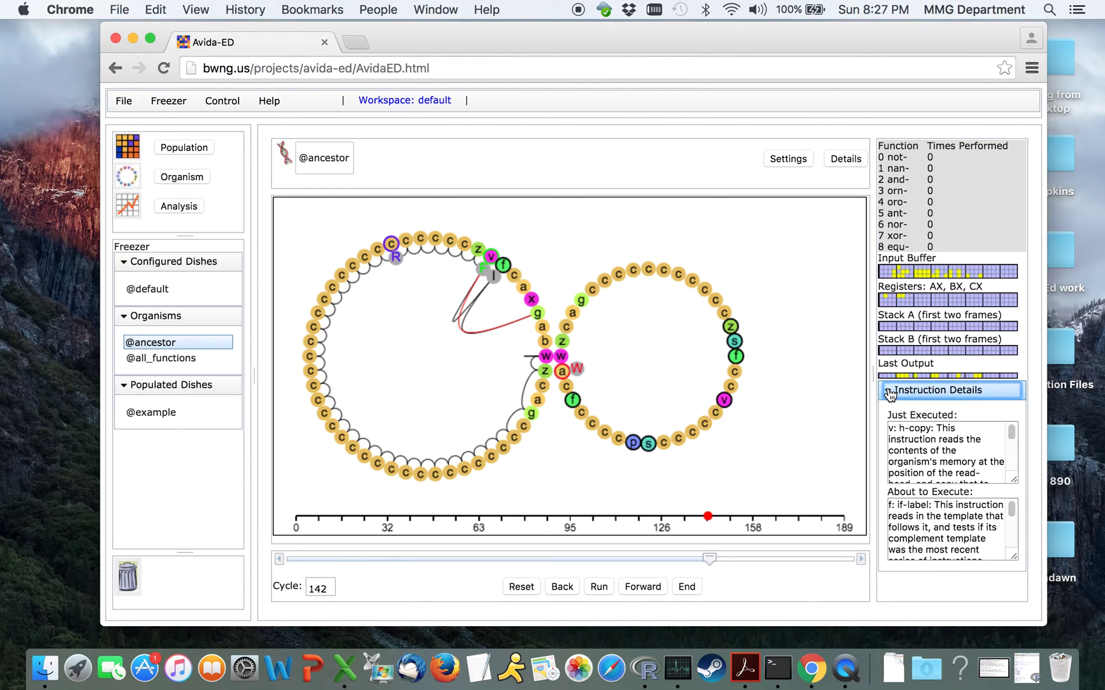
left_click(891, 394)
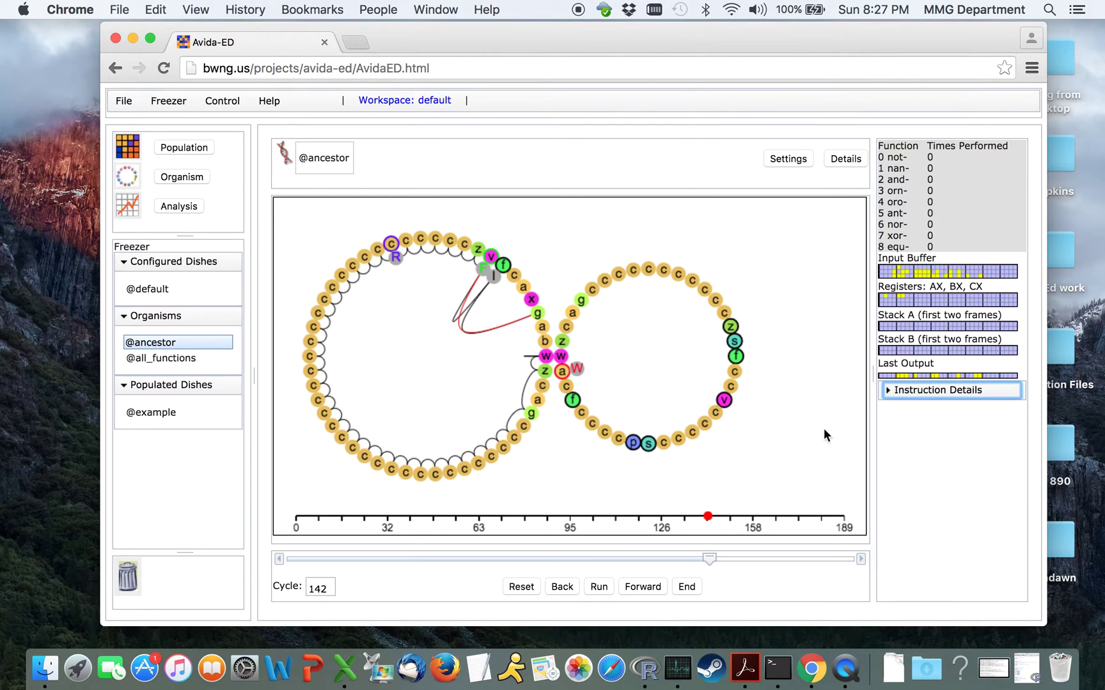
left_click(600, 587)
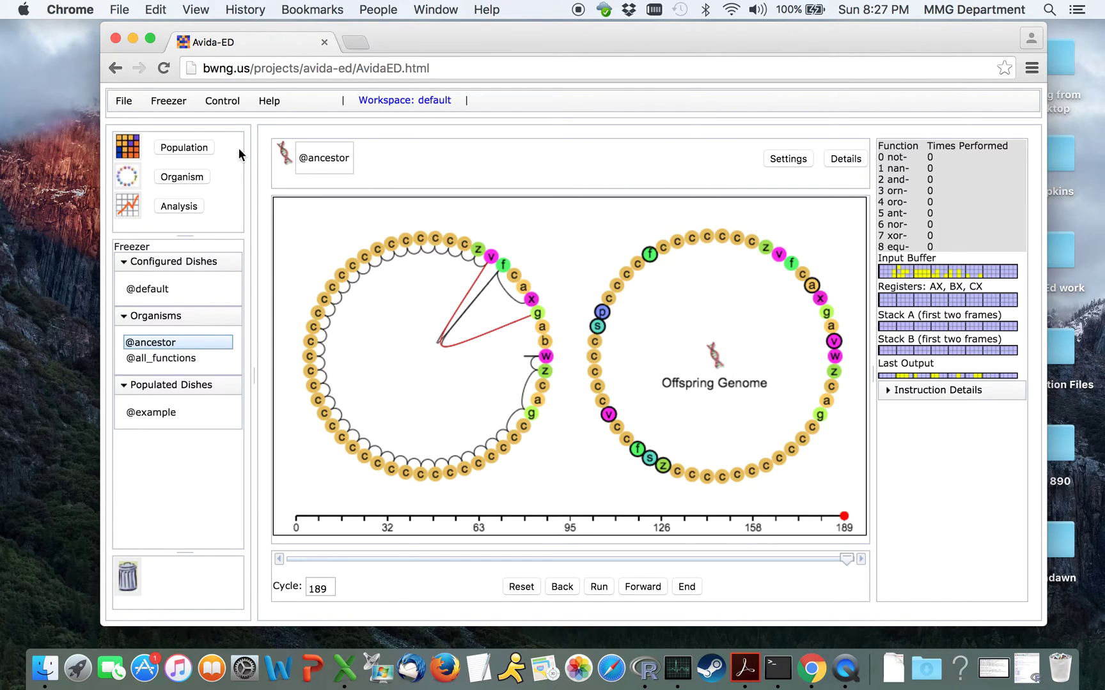
In the Population setup, set the dish size to 30 by 30
left_click(182, 147)
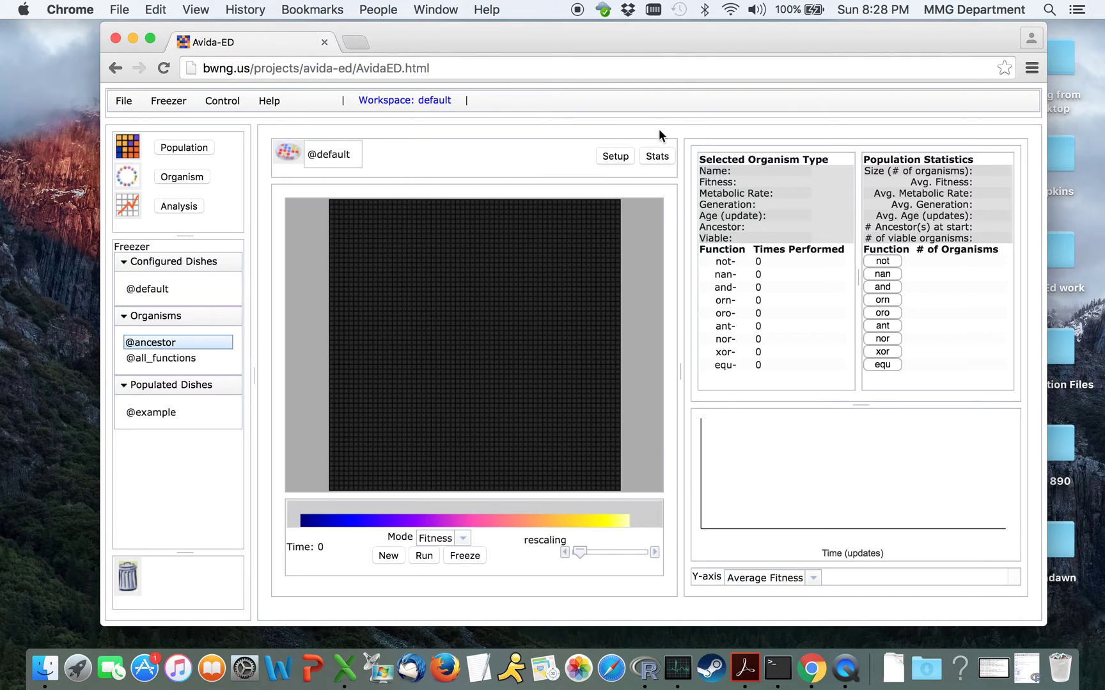
left_click(614, 155)
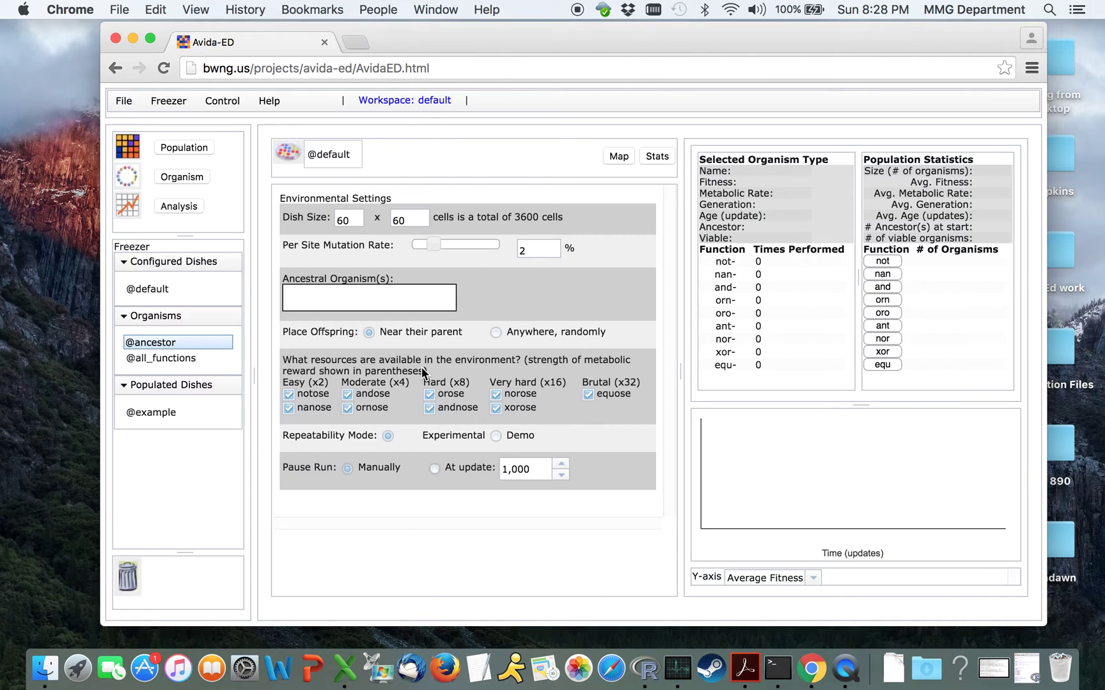
double_click(349, 220)
type("30")
left_click(417, 218)
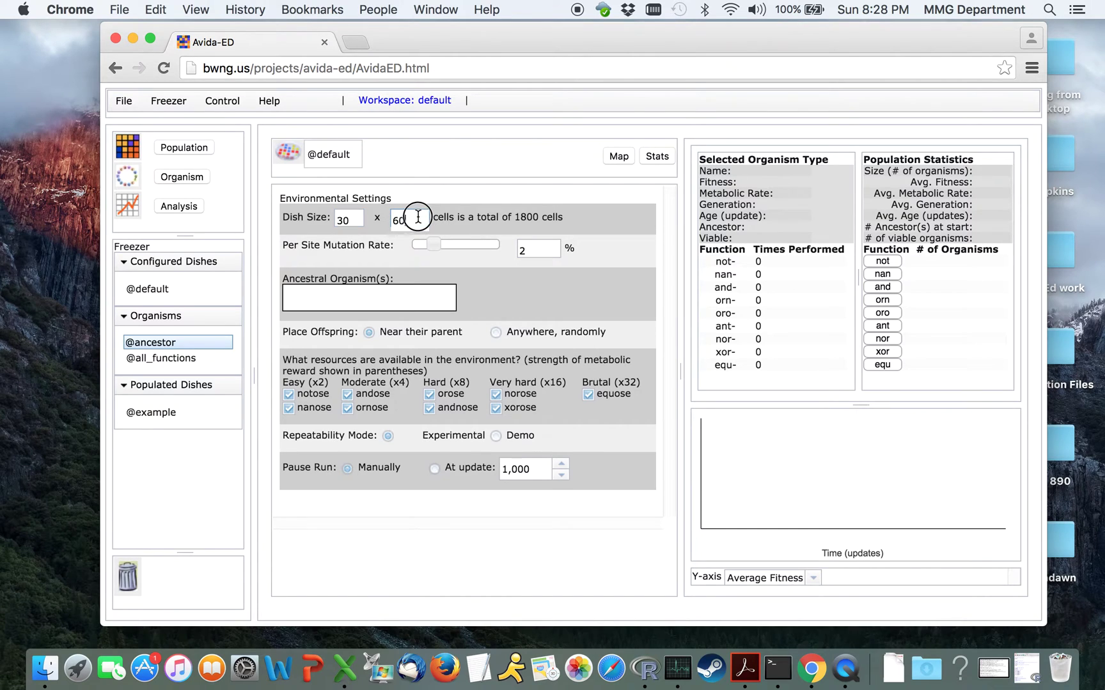
key("BackSpace")
key("BackSpace")
type("3")
left_click(622, 210)
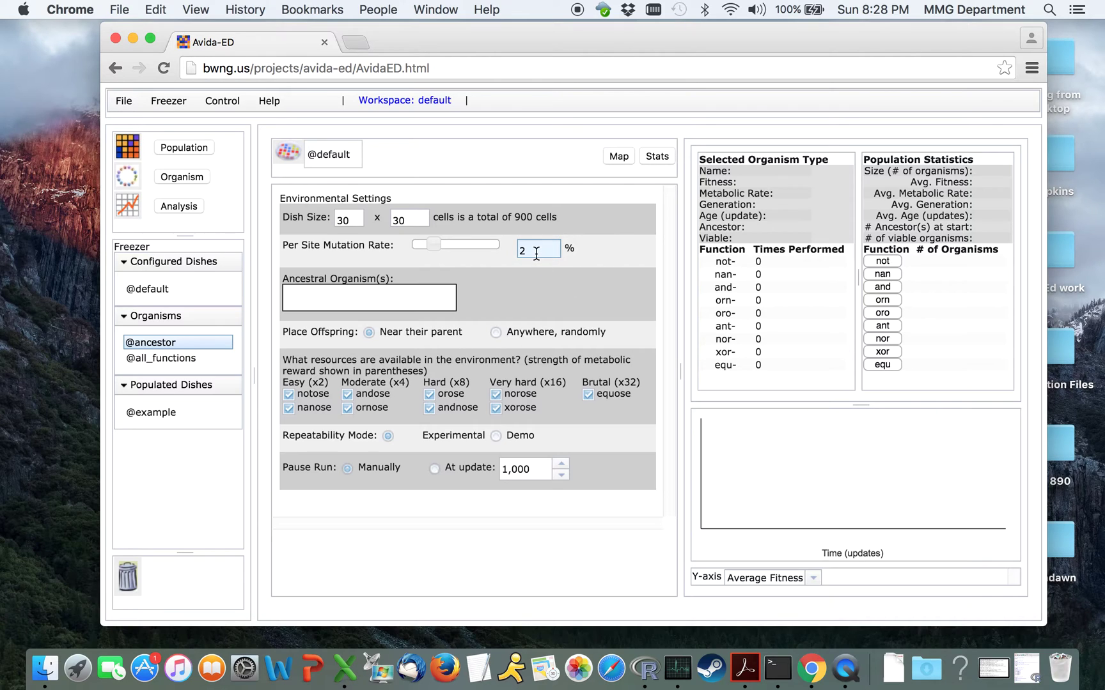
Set the dish's Per Site Mutation Rate to 2%
left_click_drag(432, 247, 451, 247)
left_click_drag(551, 250, 492, 250)
type("2")
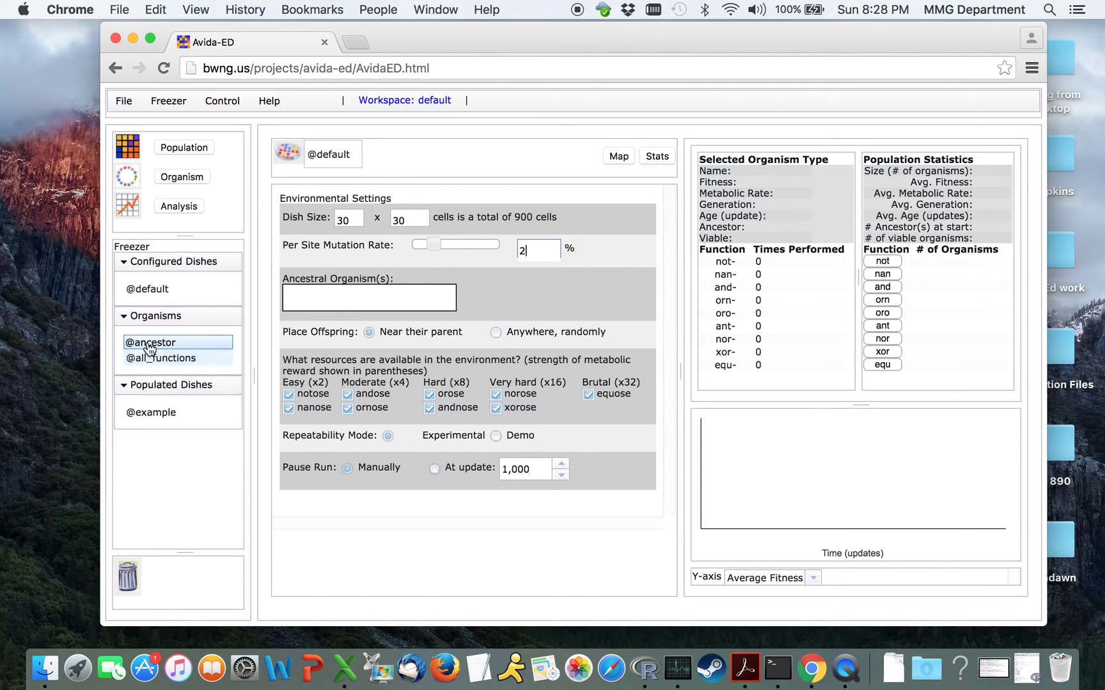
left_click_drag(146, 347, 320, 306)
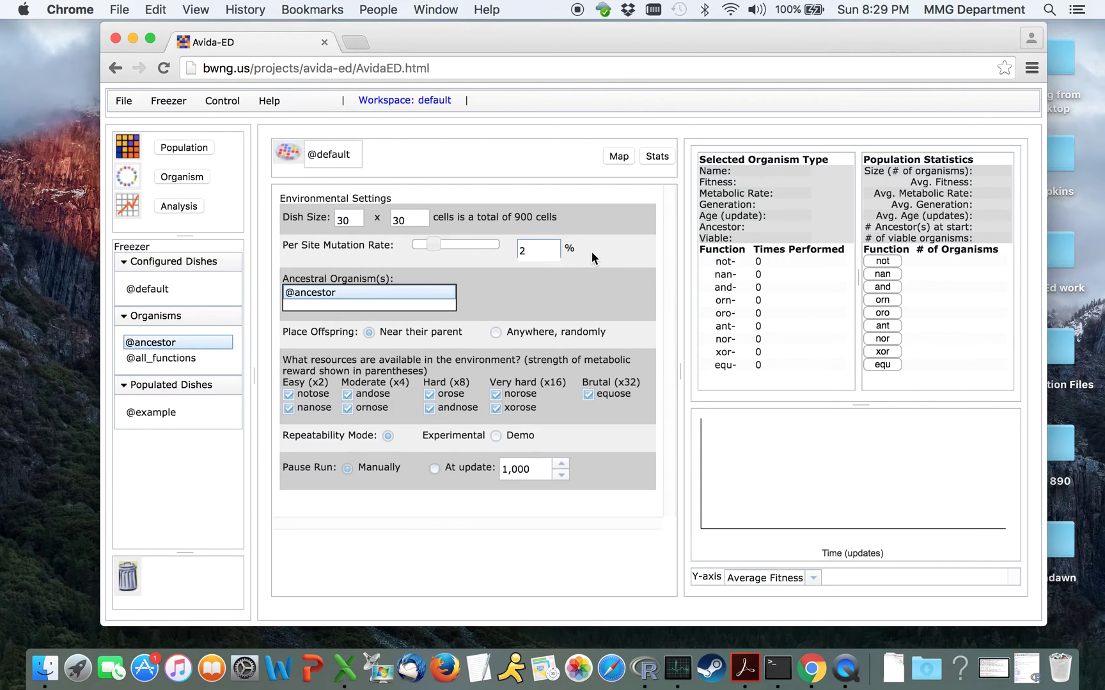
left_click(617, 156)
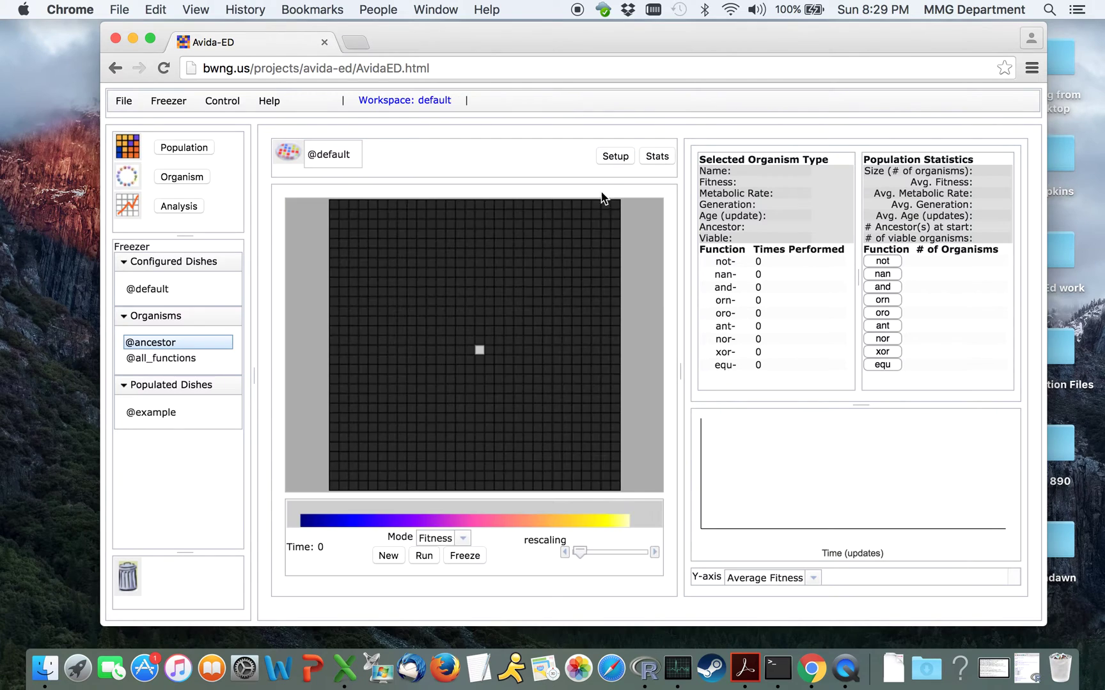
Run the population simulation to about 200 updates, reaching 895 organisms
left_click(423, 555)
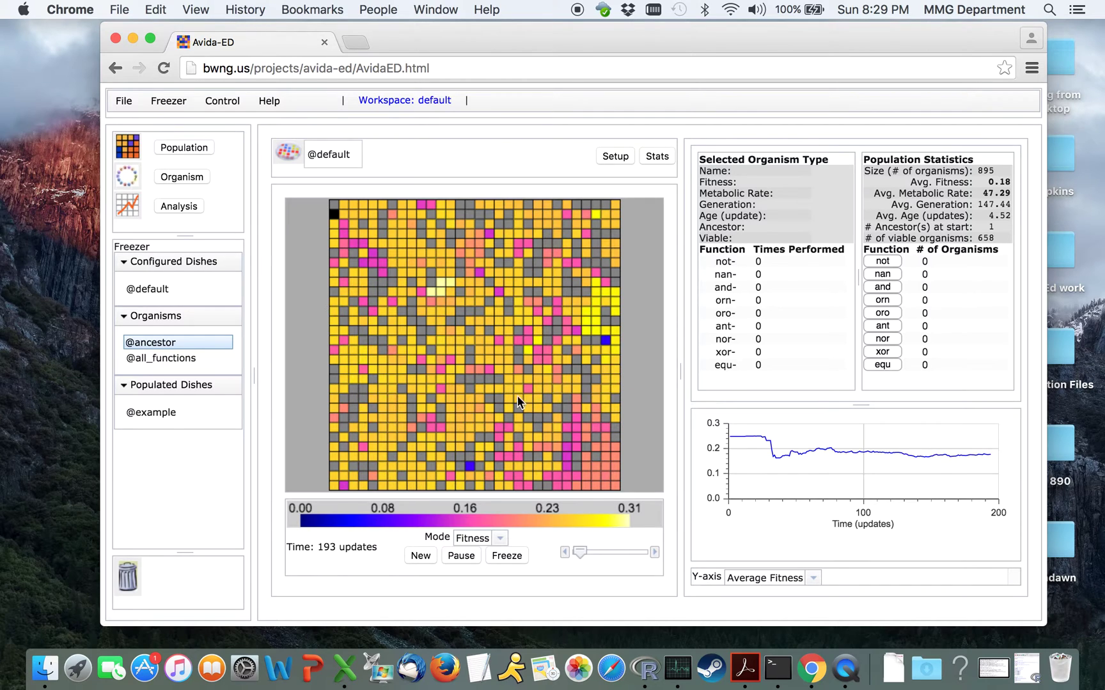
Inspect one evolved organism, then highlight the nan and not performers on the grid
left_click(499, 319)
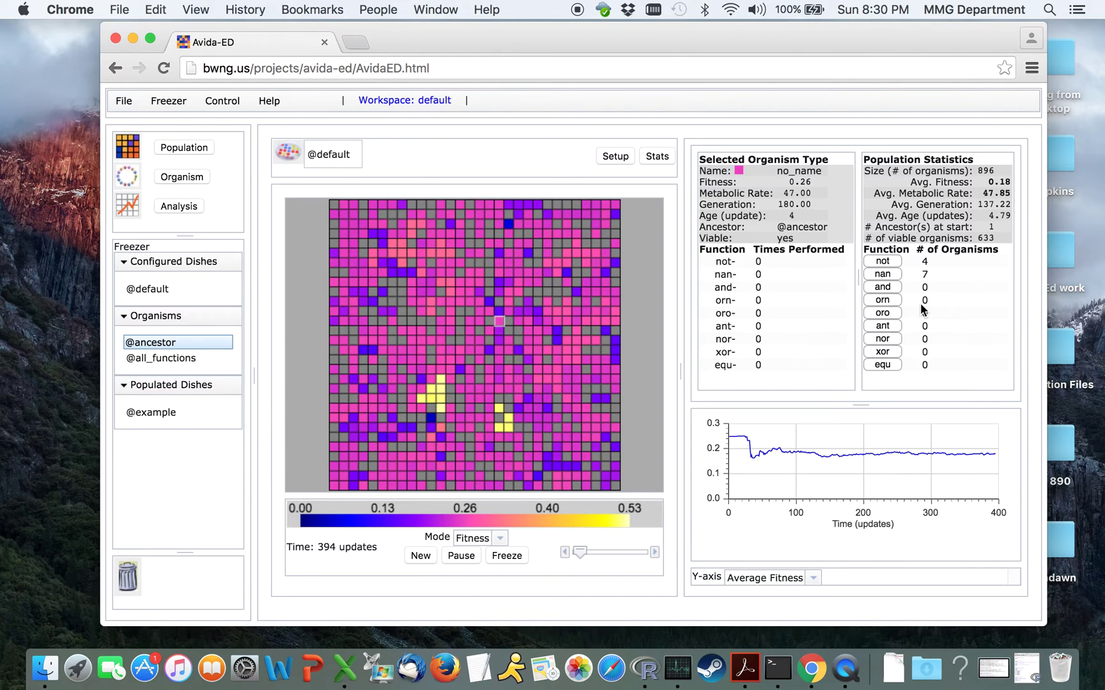
left_click(883, 277)
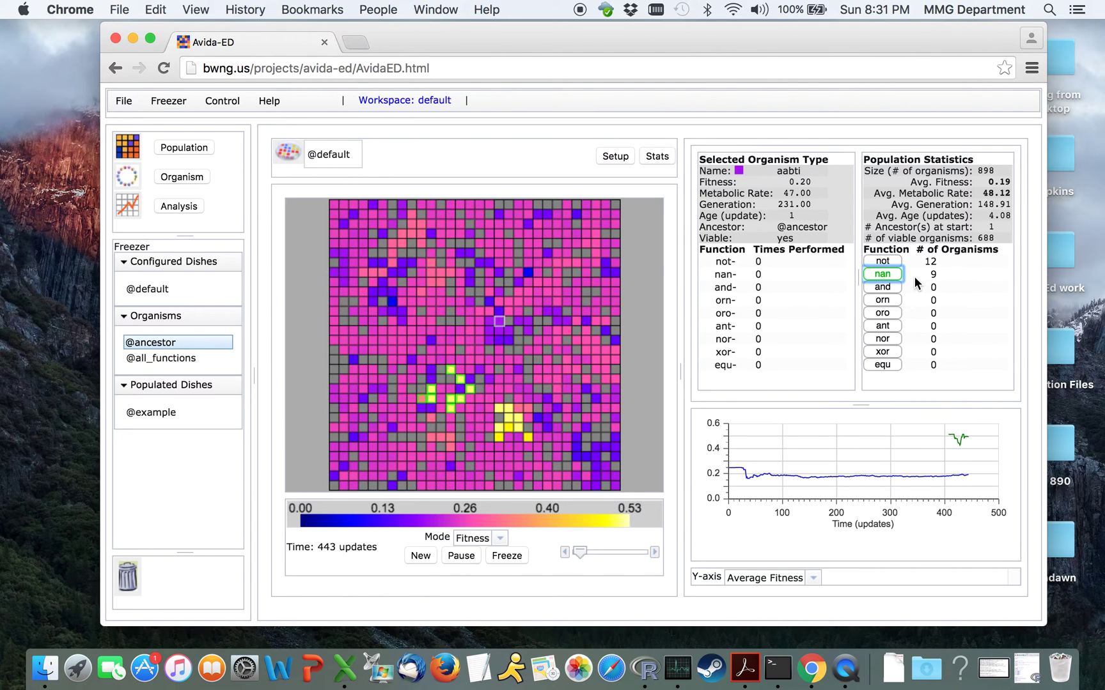
left_click(890, 262)
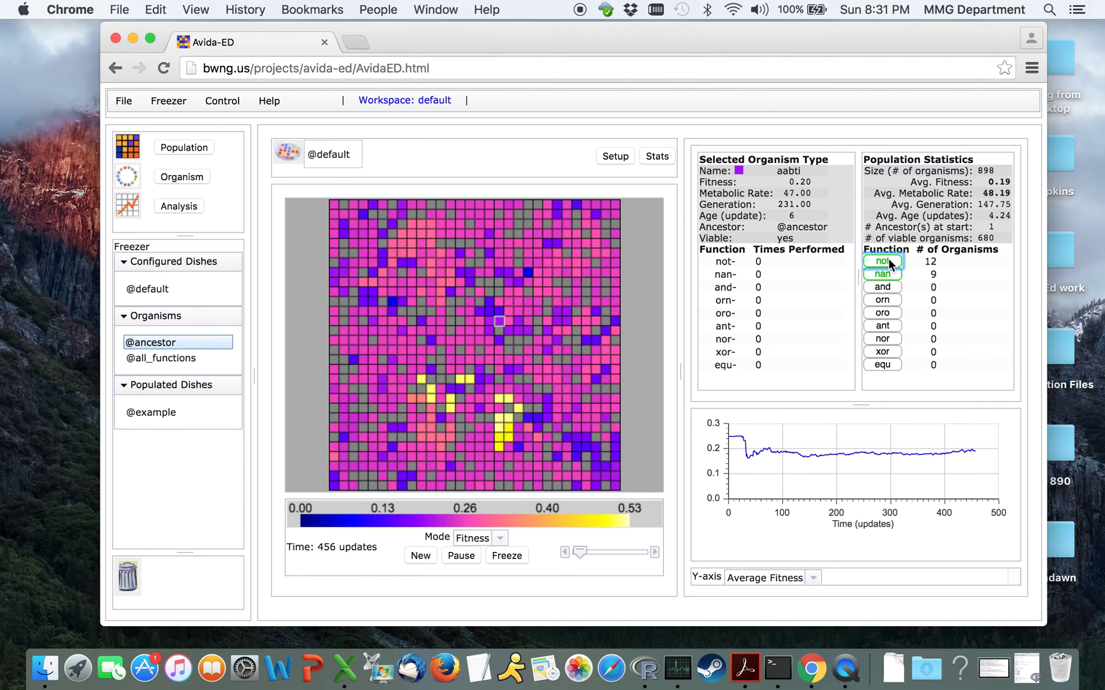
Unmark the not performers, pause the run at update 473, and unmark nan
left_click(890, 263)
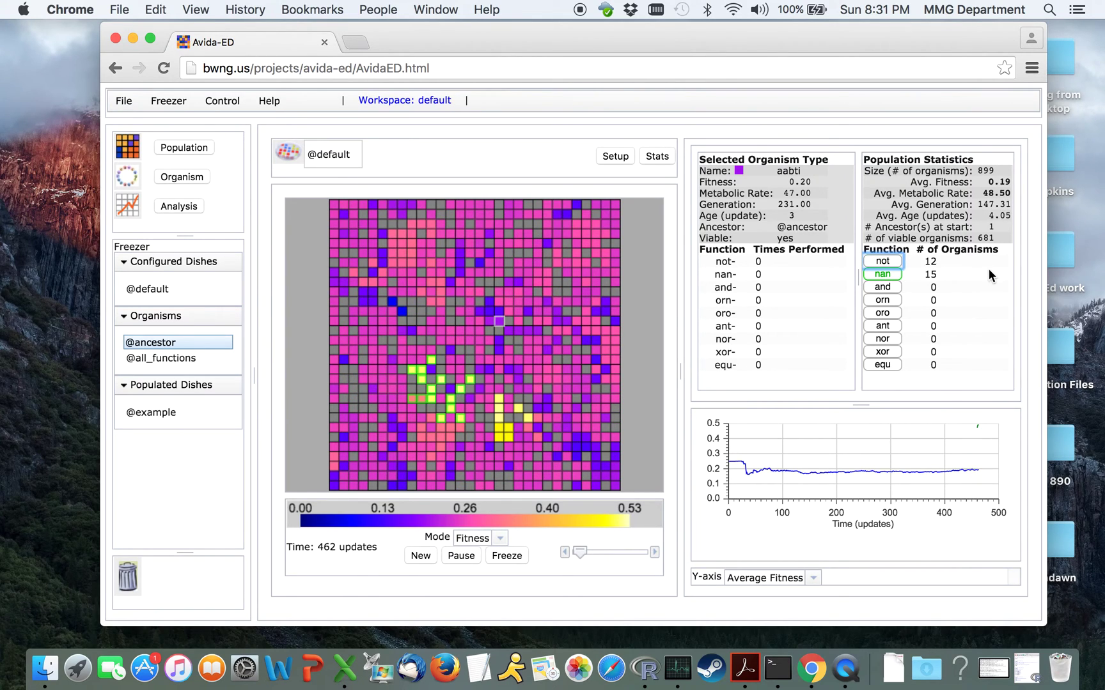
left_click(457, 556)
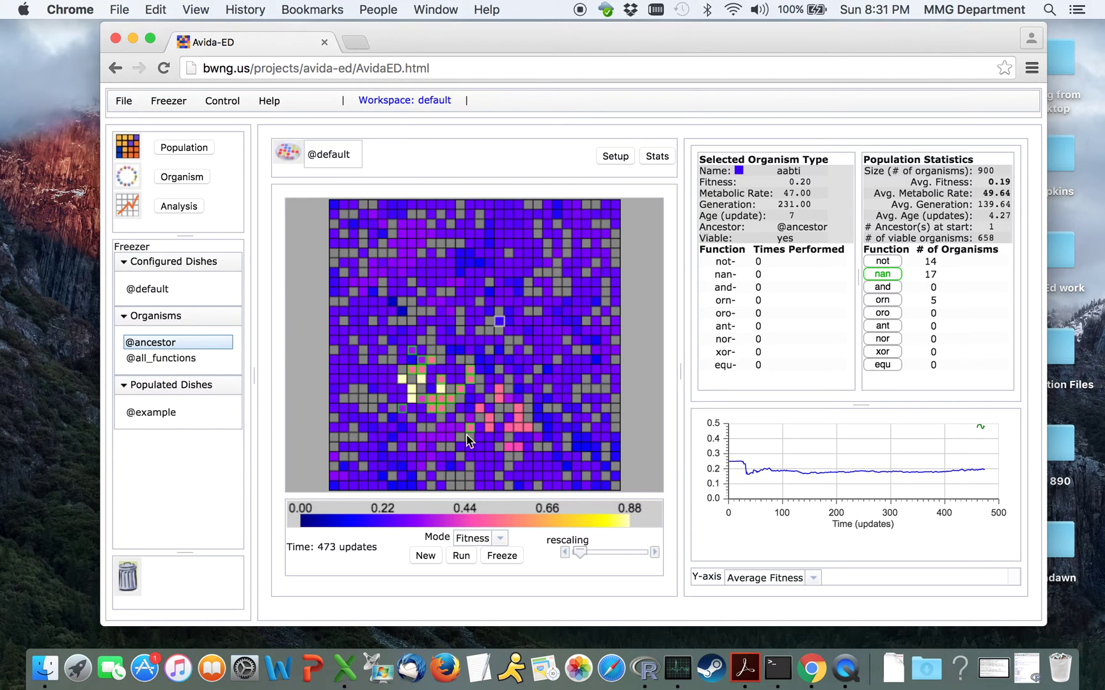
left_click(890, 274)
Highlight orn performers and freeze one orn organism under the name ORN
left_click(883, 301)
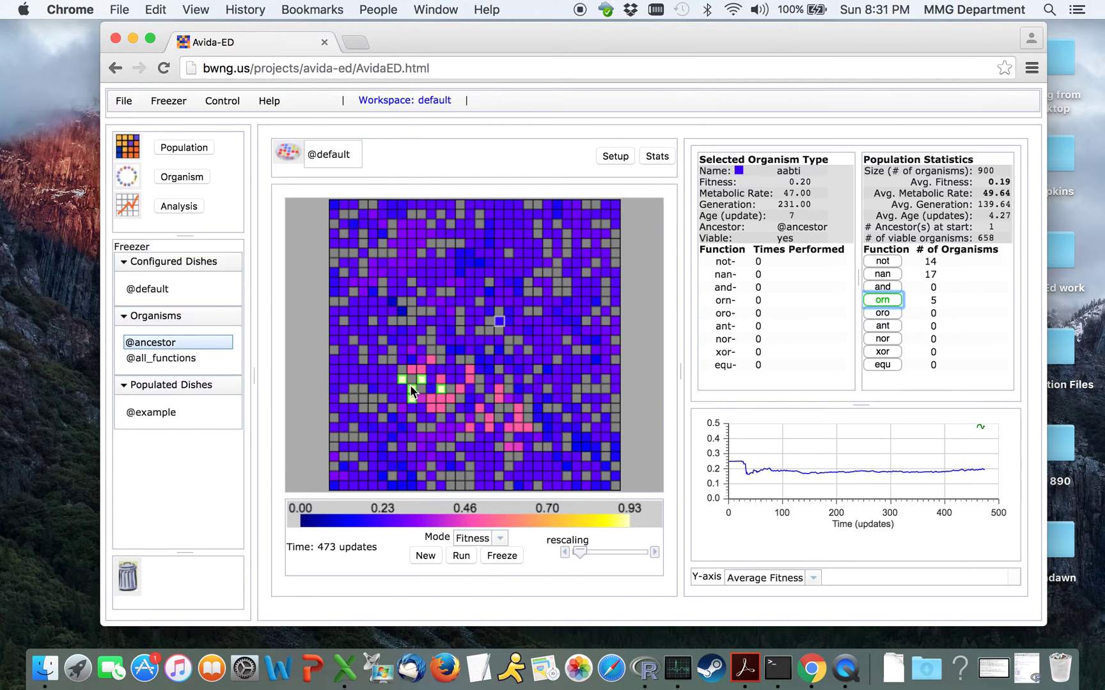
left_click_drag(412, 386, 187, 366)
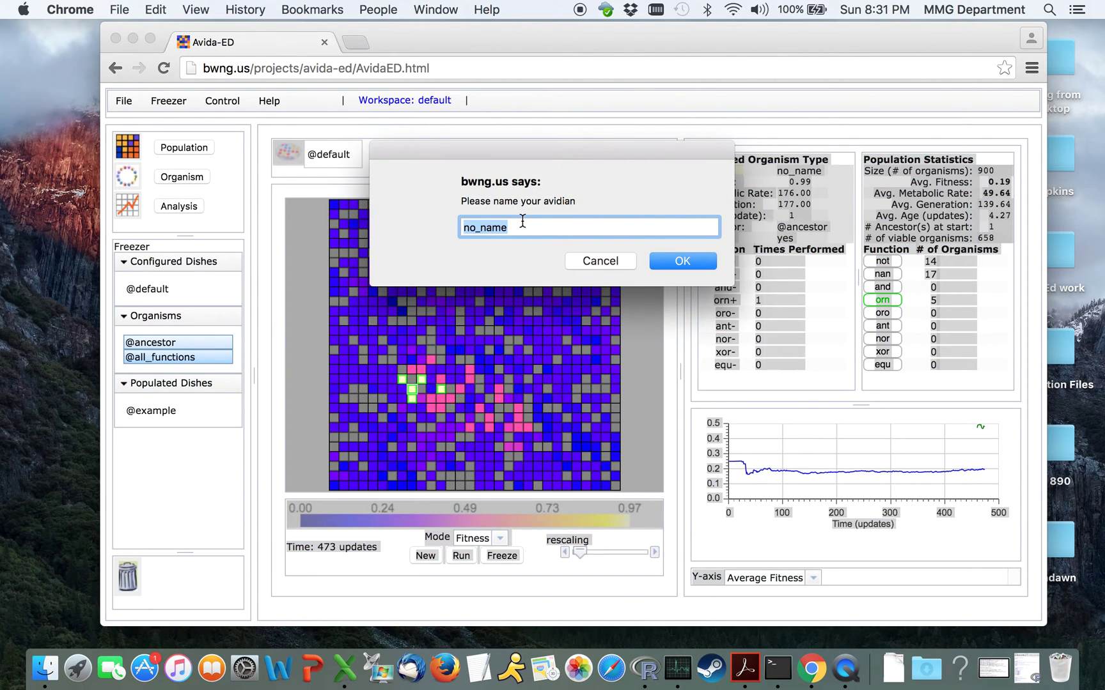
type("ORN")
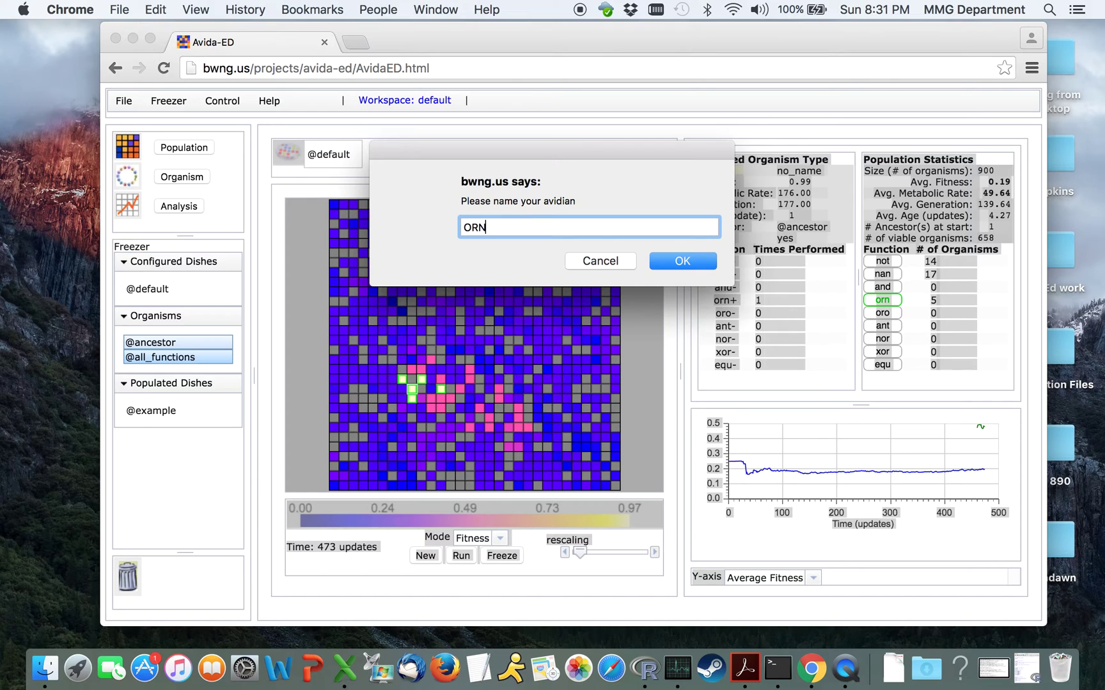
left_click(702, 262)
Select the frozen ORN organism and continue the run, pausing at update 491
left_click(136, 375)
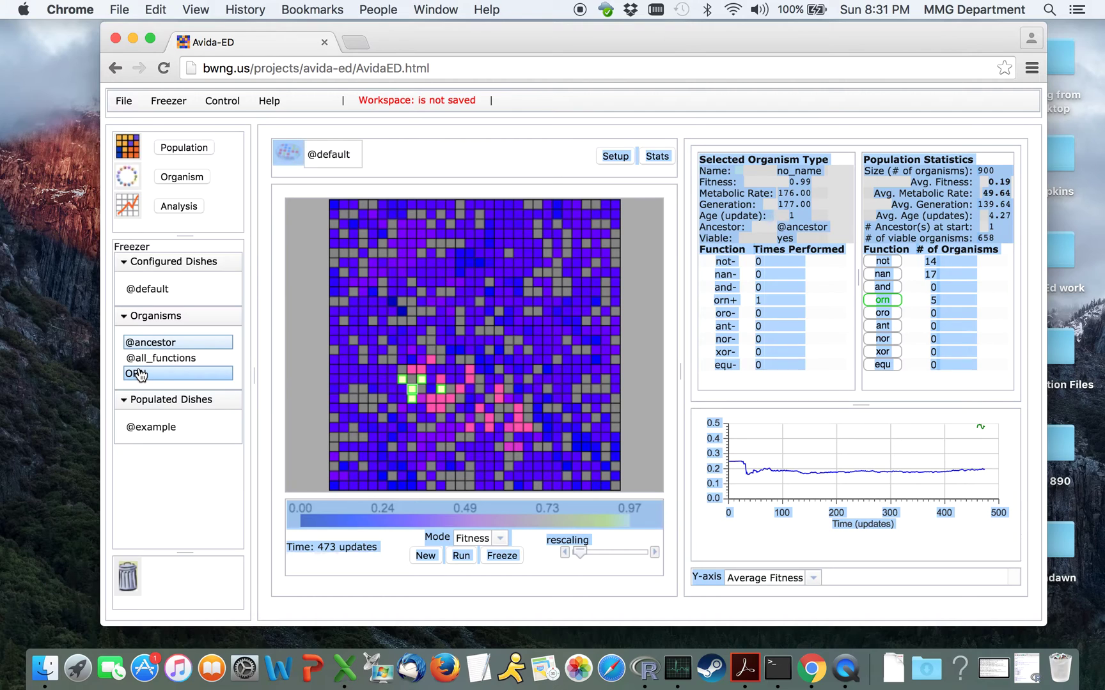
left_click(466, 568)
left_click(459, 554)
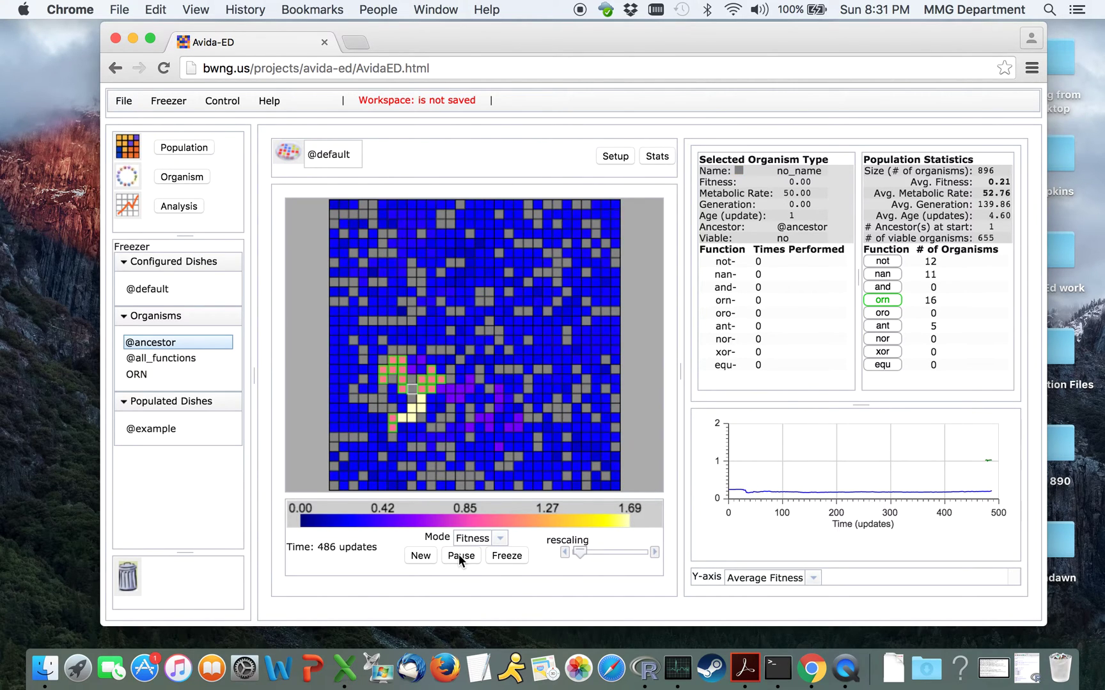
left_click(458, 554)
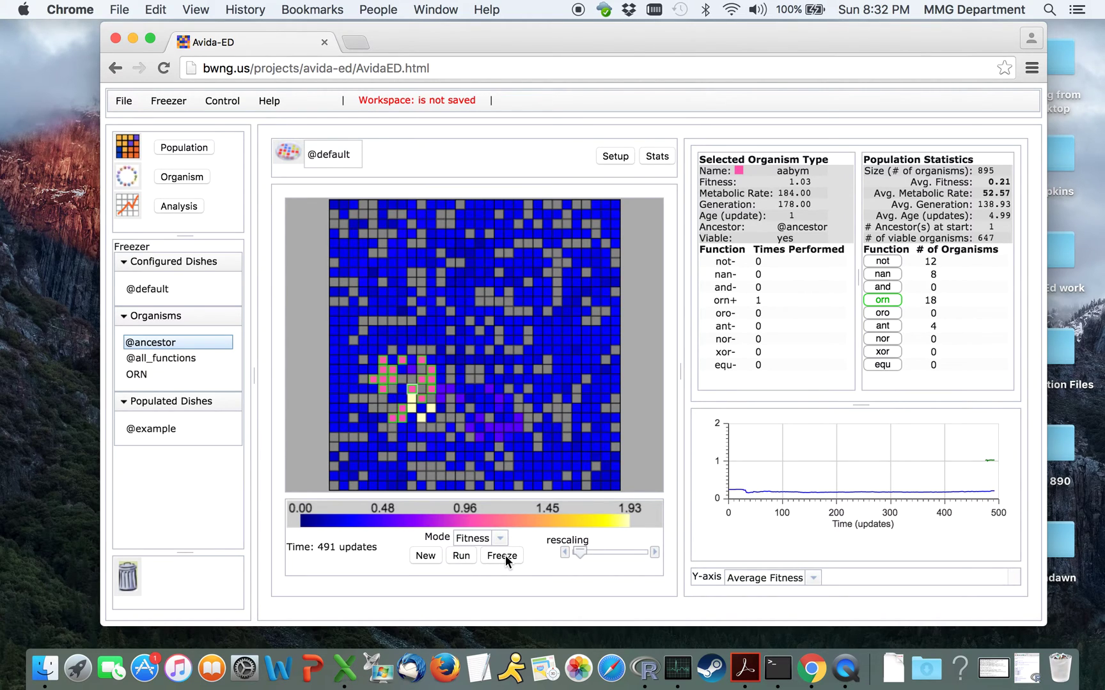
left_click(505, 555)
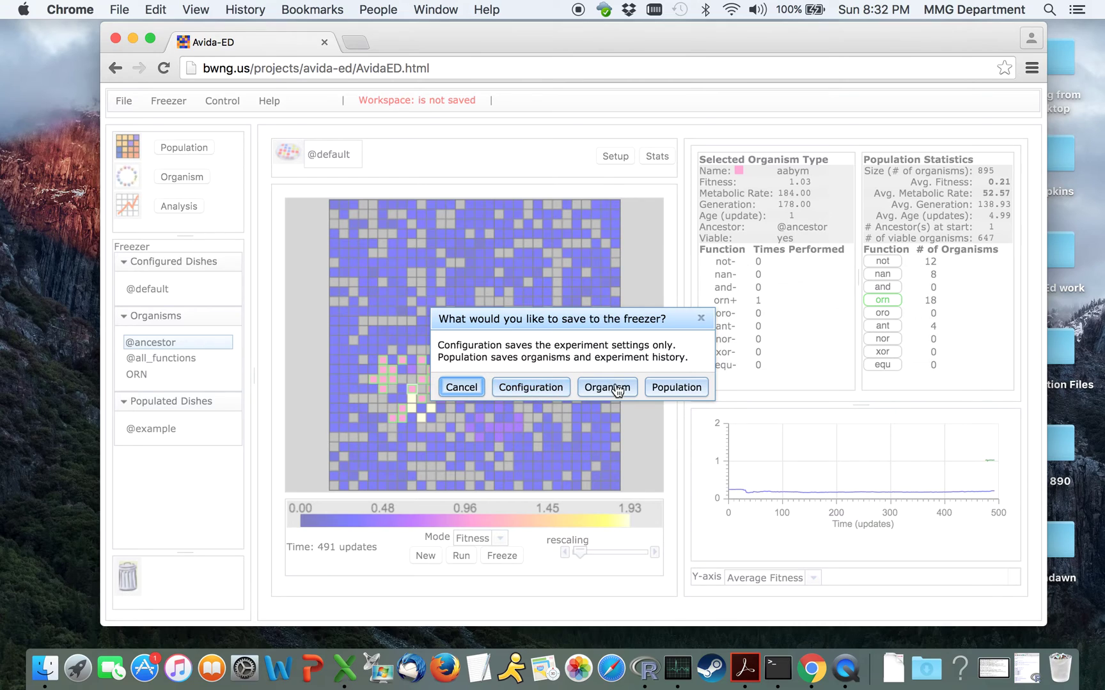
Freeze the whole population as Initial_Run and select it under Populated Dishes
left_click(684, 391)
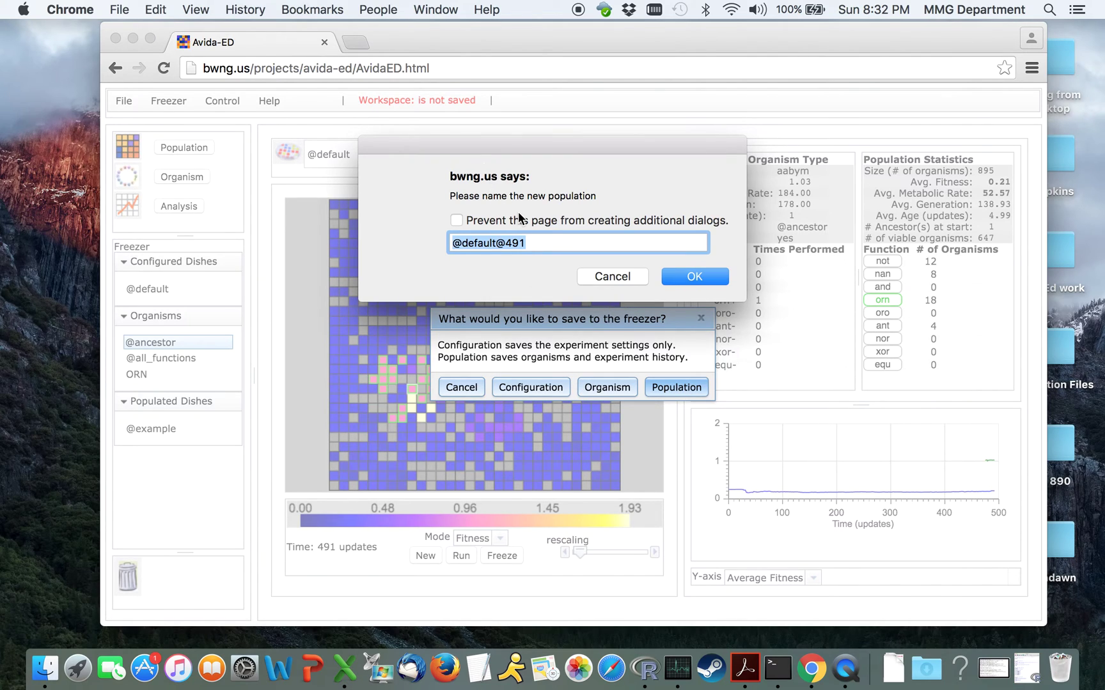
left_click_drag(532, 242, 399, 242)
type("Initial_Run")
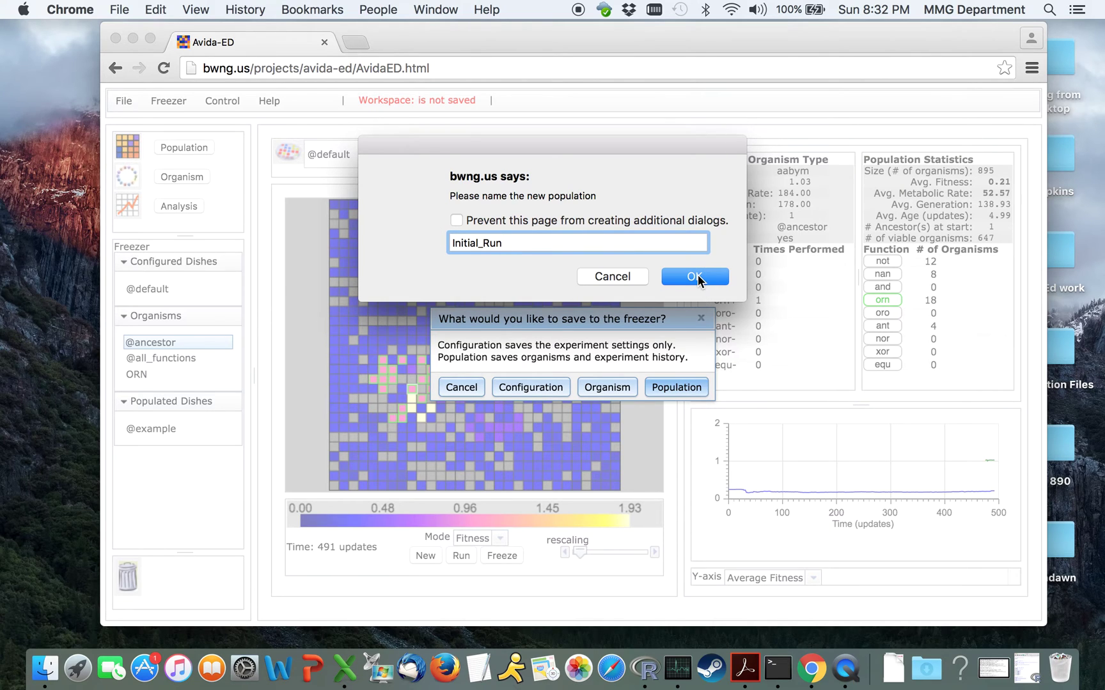
left_click(697, 275)
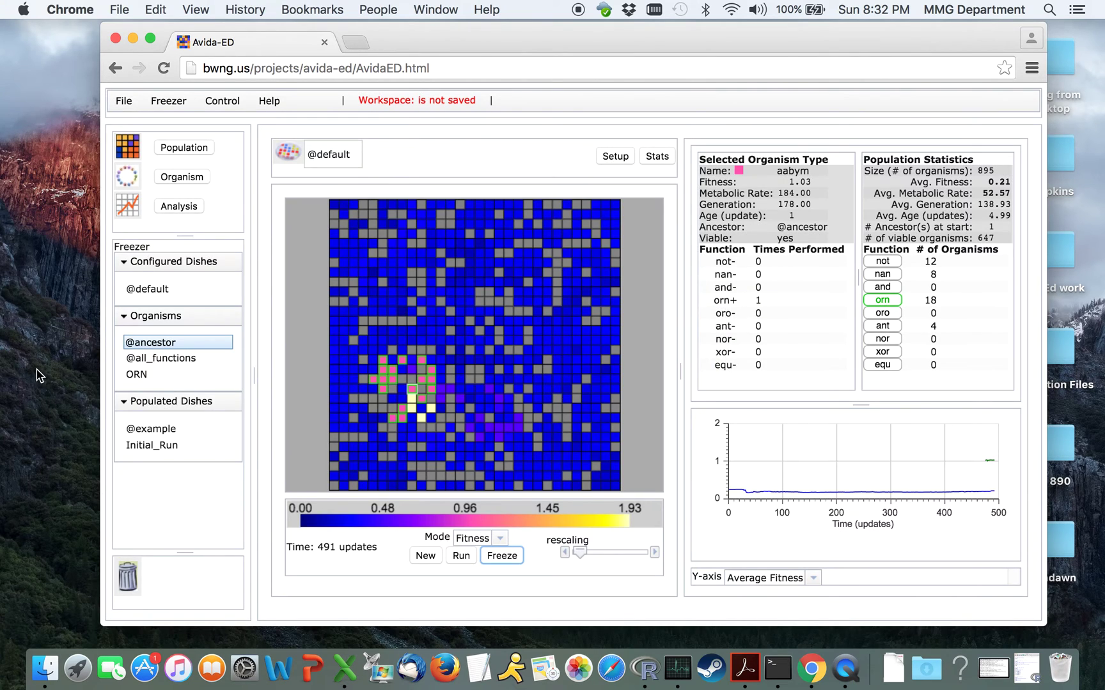
left_click(153, 447)
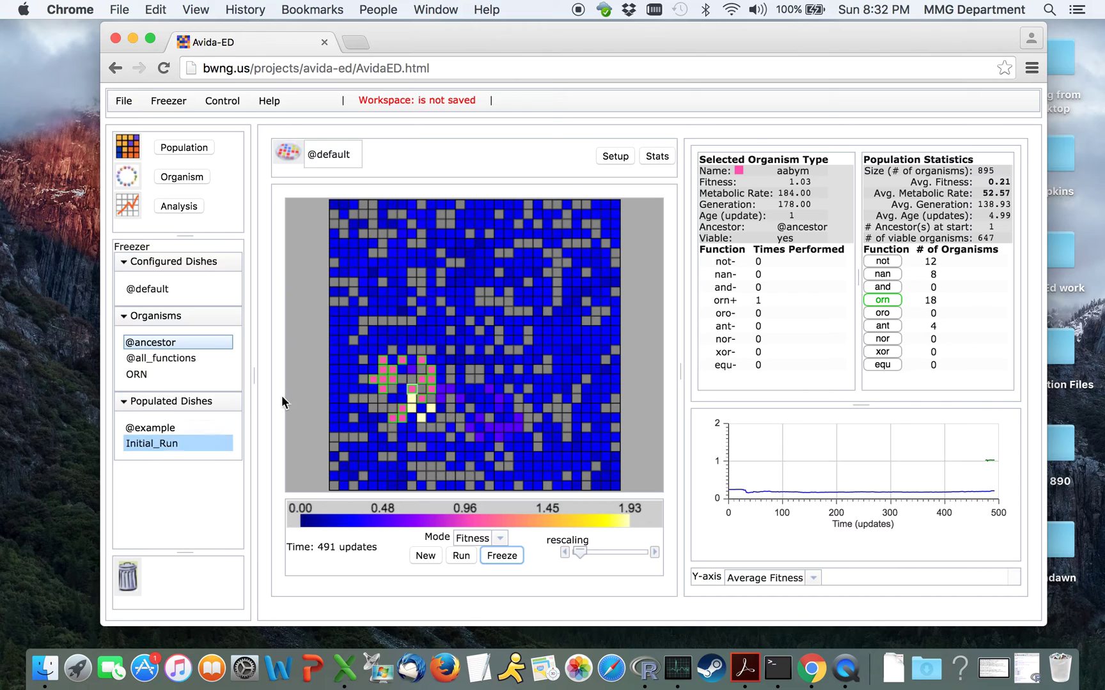
Discard the old population and resize the new dish to 30 by 30 cells, back on the map
left_click(427, 555)
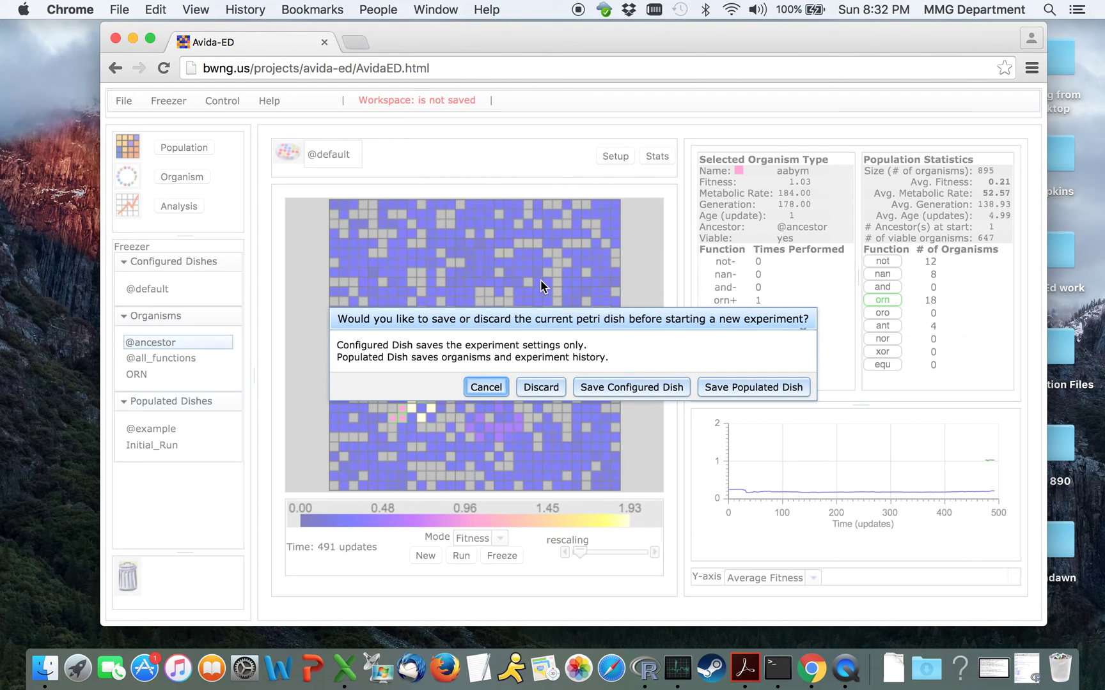
left_click(541, 389)
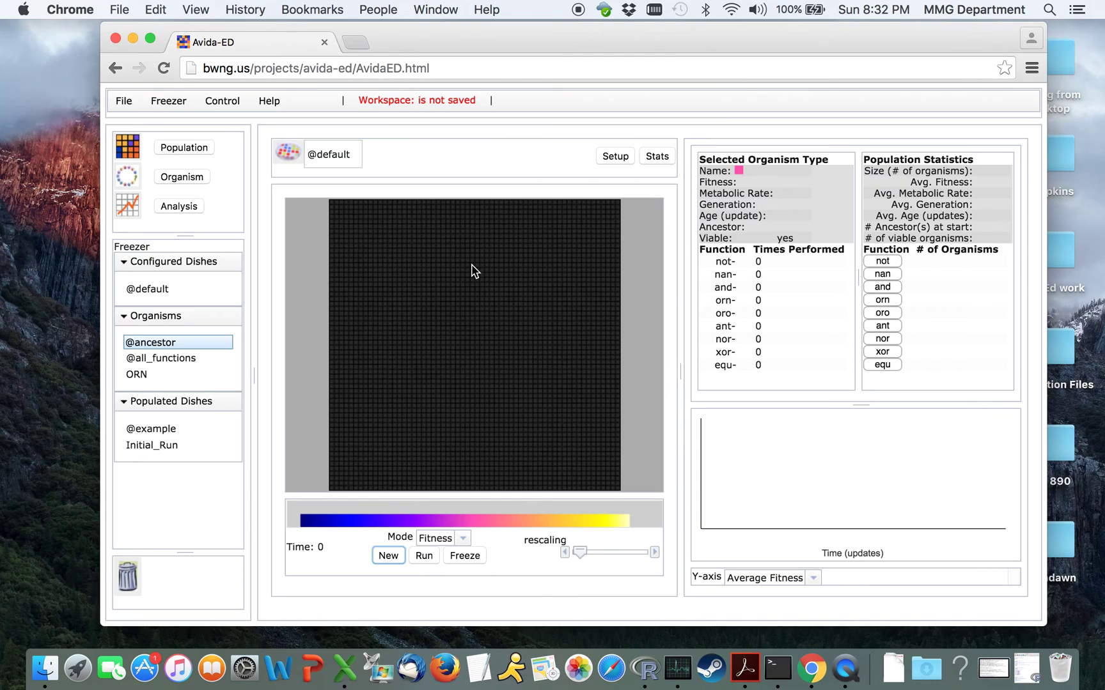
left_click(615, 156)
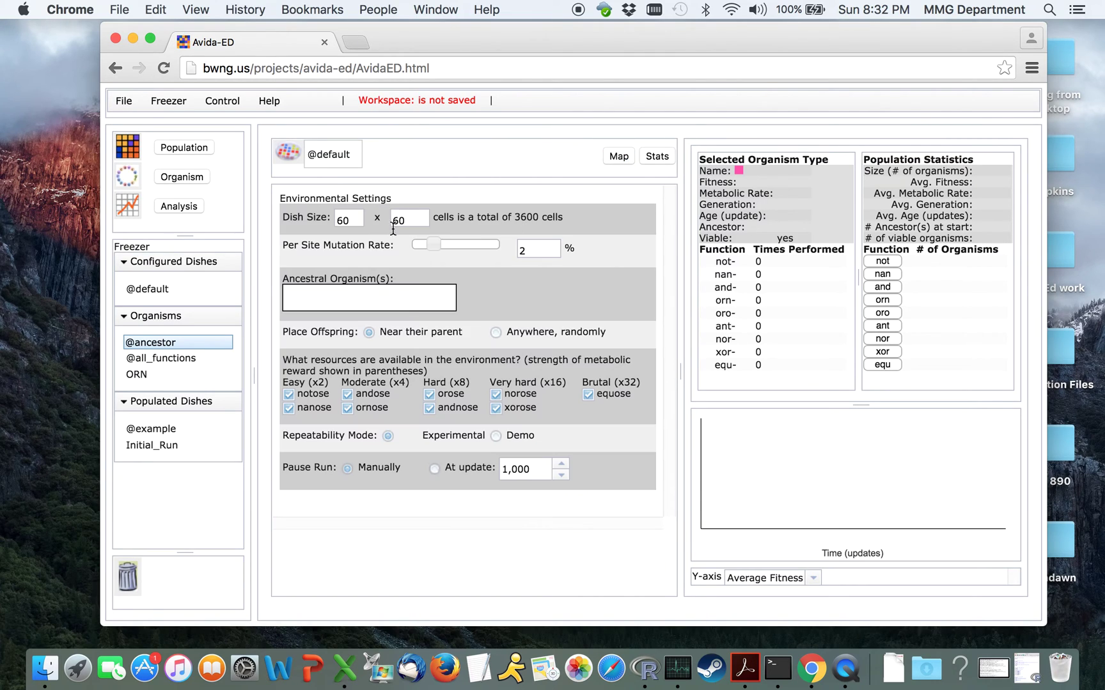
double_click(345, 220)
type("30")
left_click(418, 218)
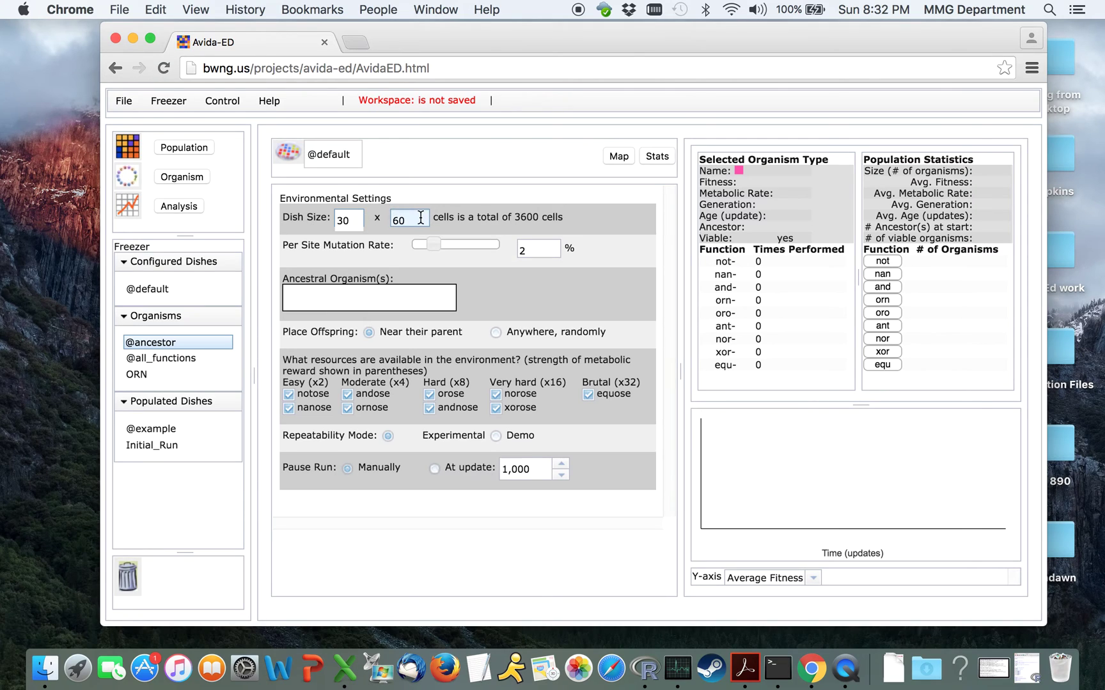
double_click(420, 218)
key("BackSpace")
type("3")
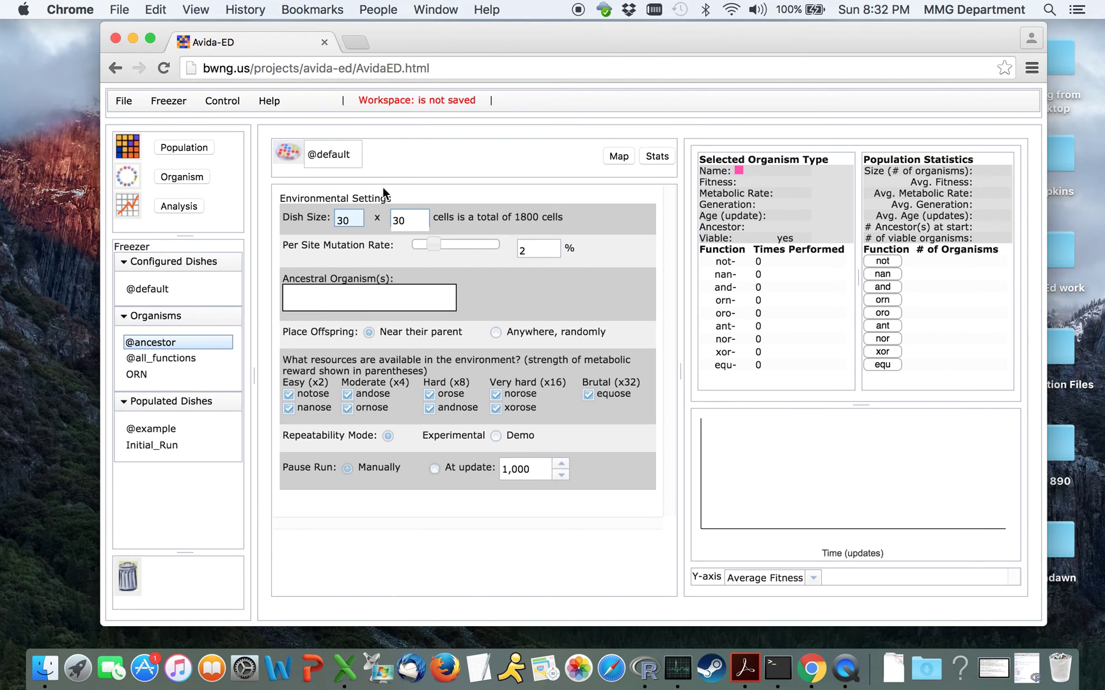
left_click(616, 155)
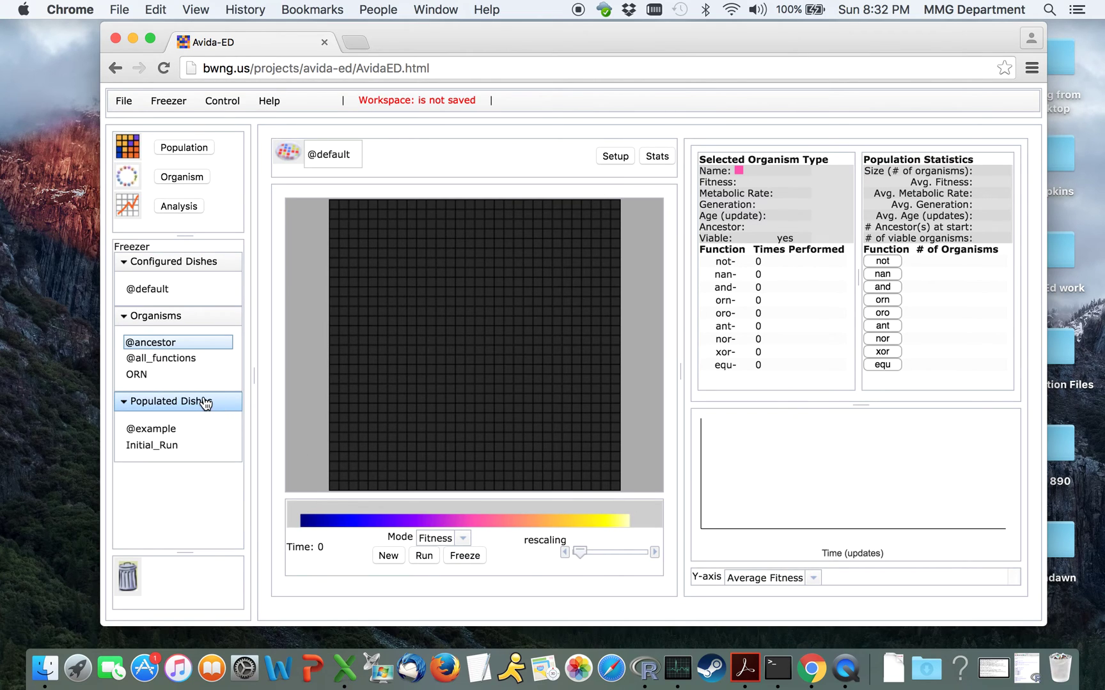
left_click_drag(142, 378, 488, 274)
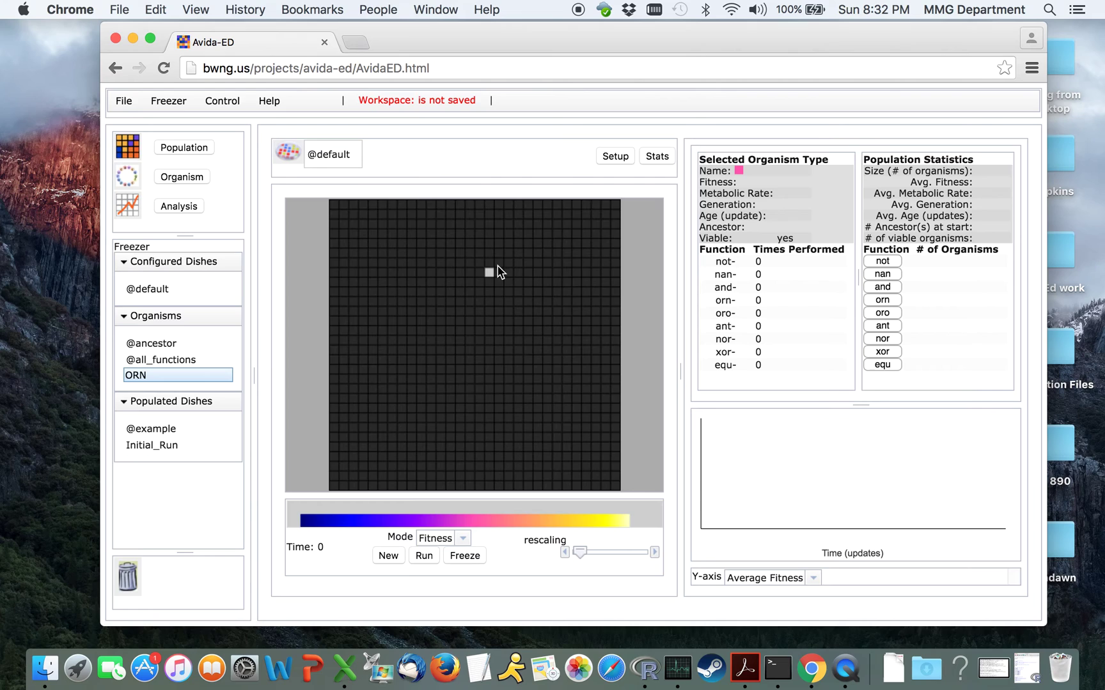
left_click(139, 346)
left_click_drag(139, 348, 489, 402)
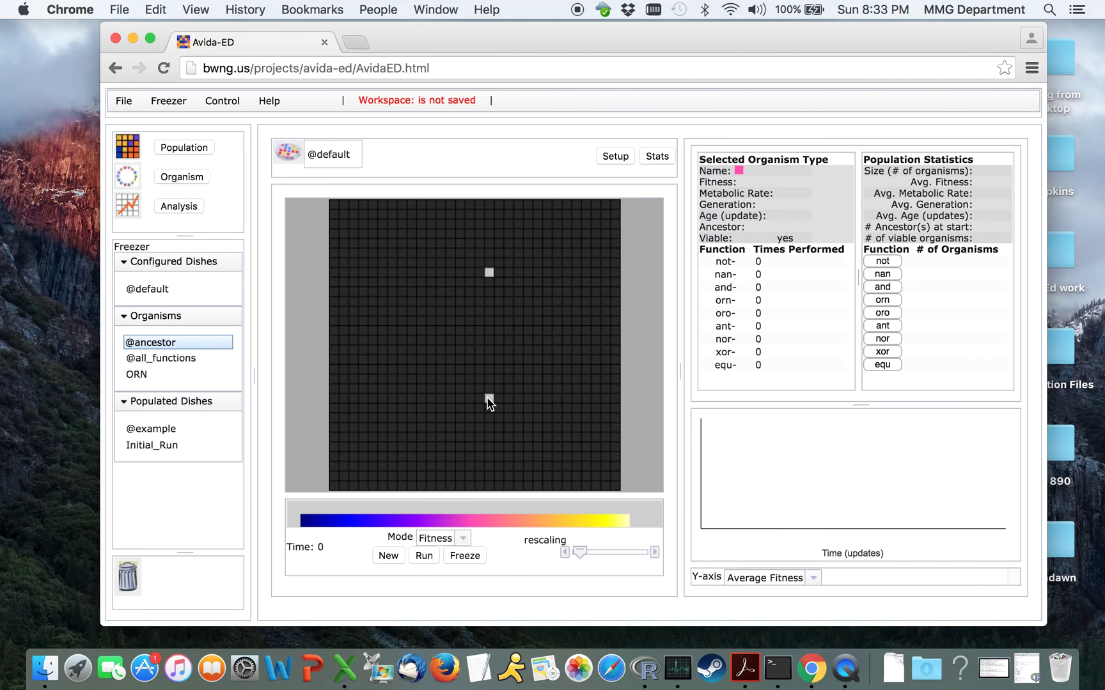
left_click(464, 540)
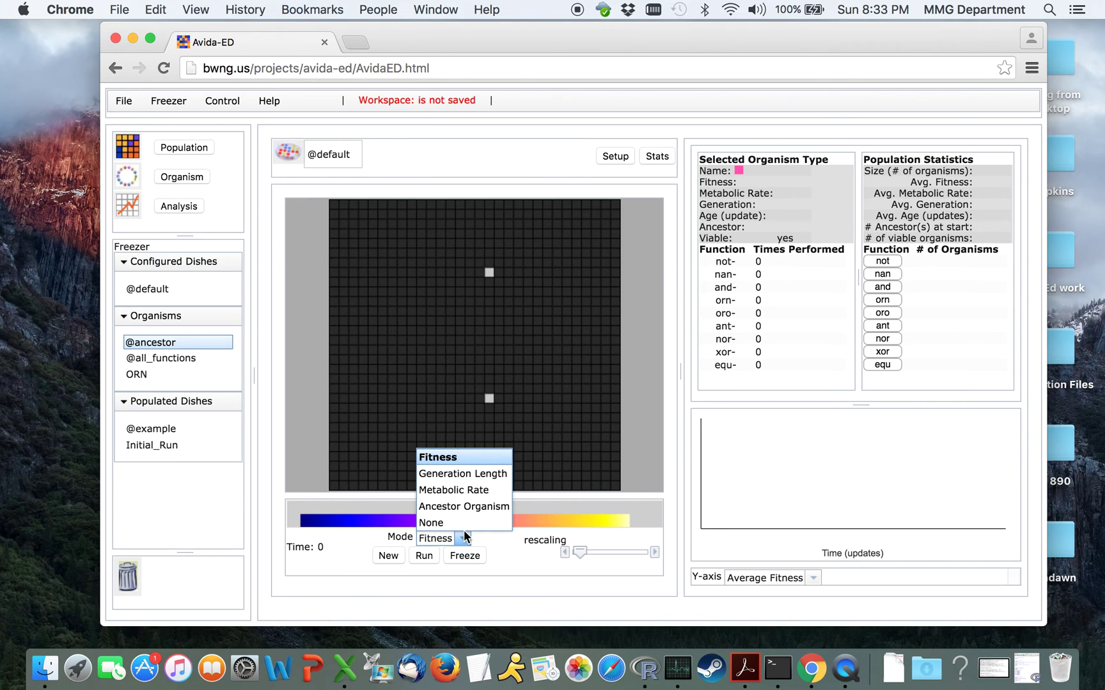
left_click(475, 507)
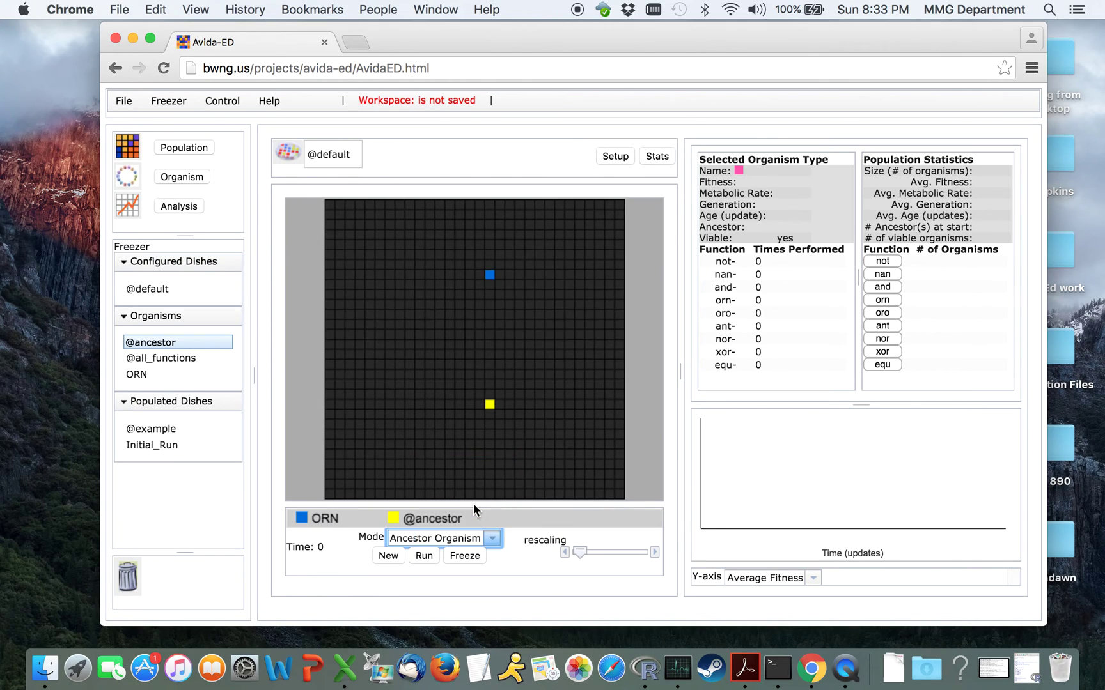
left_click(421, 554)
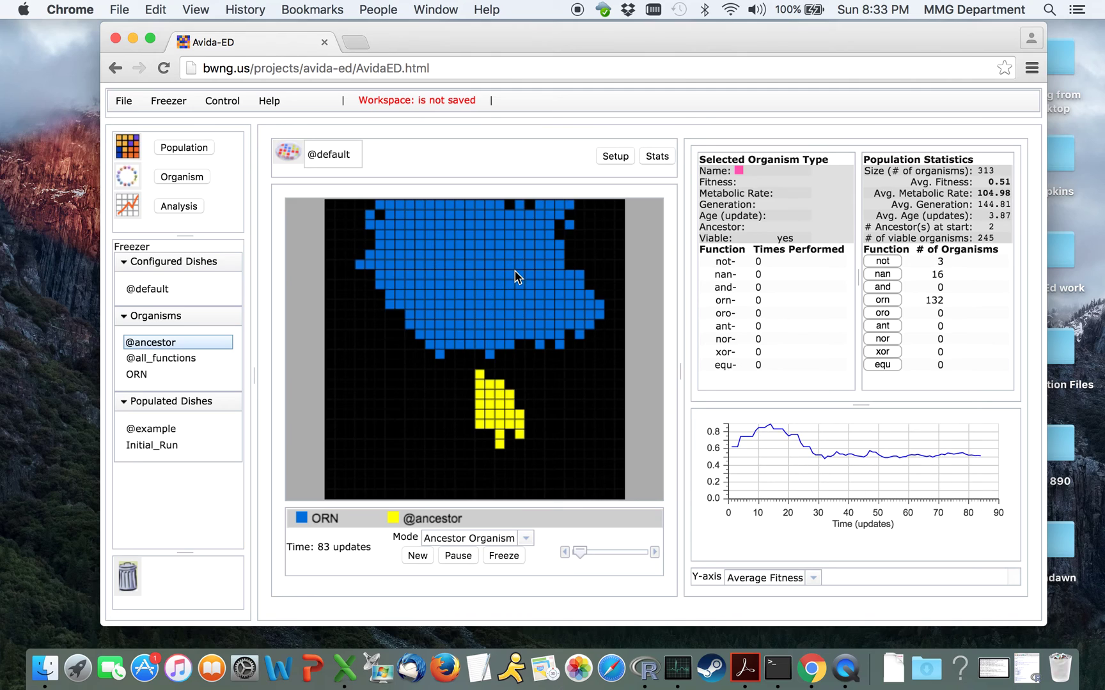
left_click(454, 557)
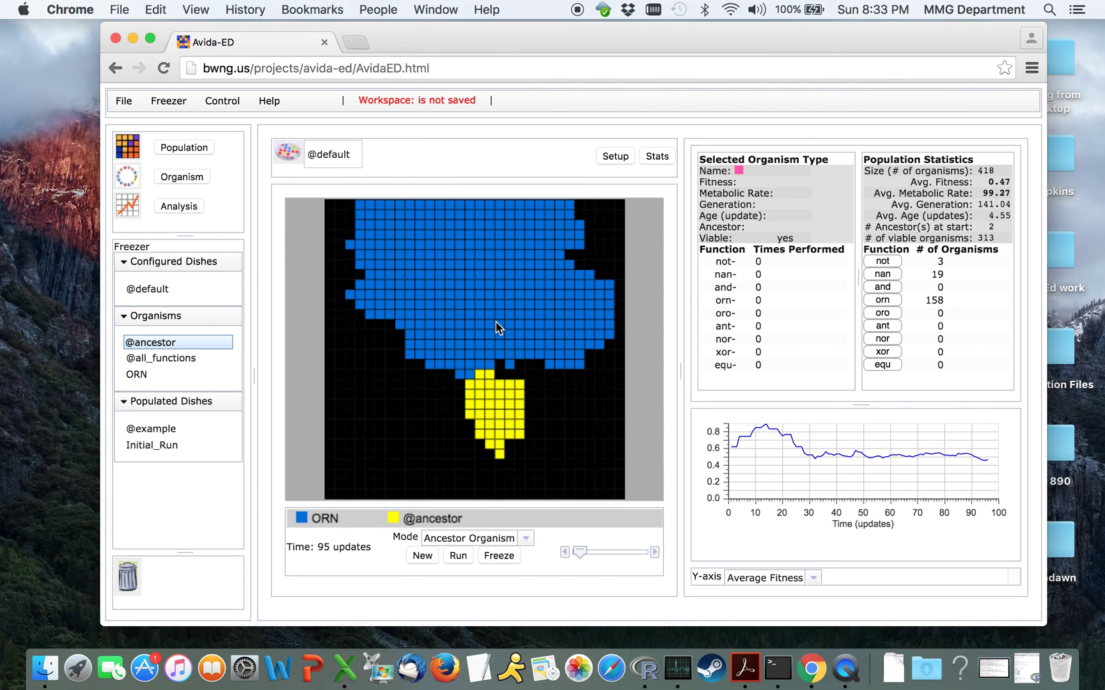
Freeze the whole population into the freezer as a dish named Competition
left_click(499, 555)
left_click(667, 387)
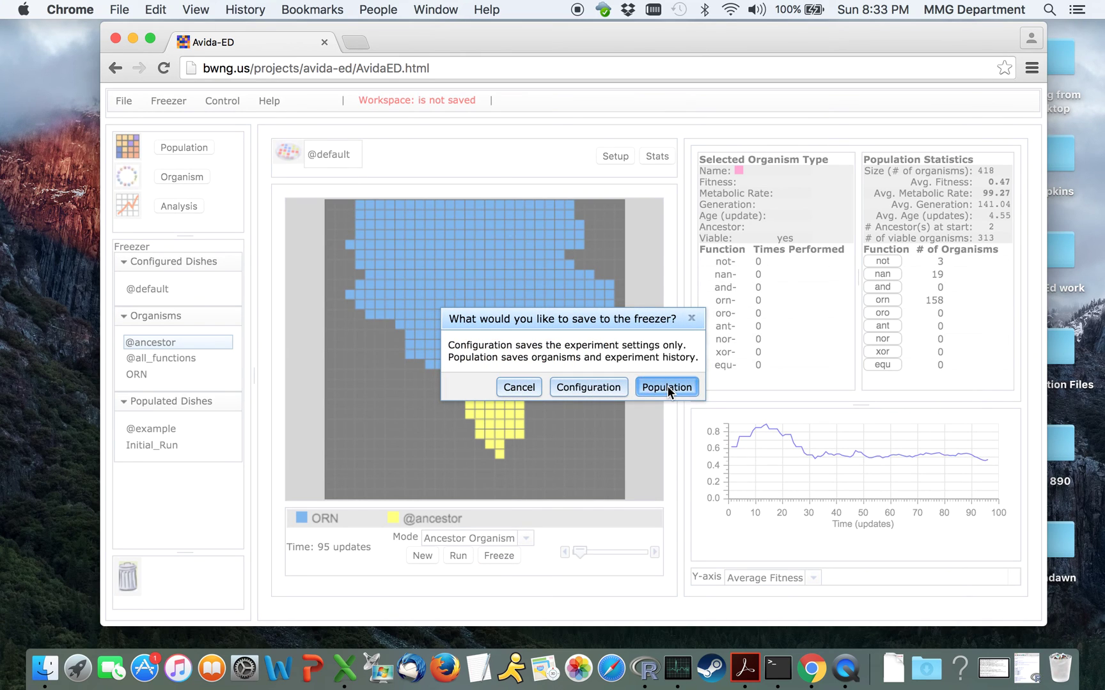
type("C")
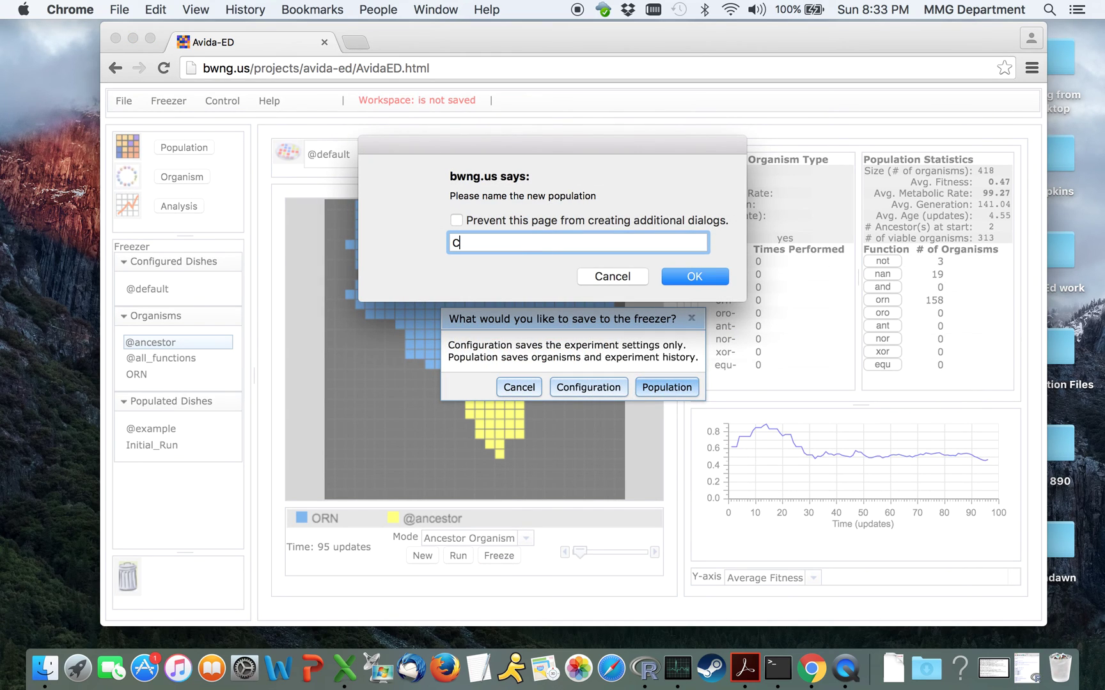
type("ompetition")
left_click(694, 276)
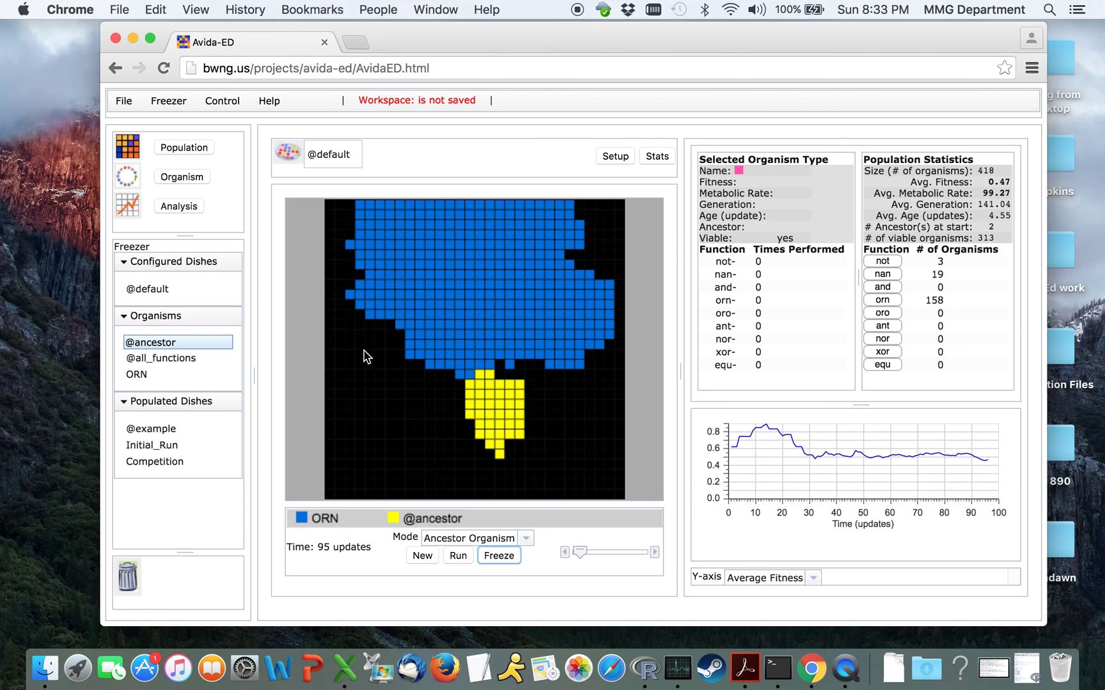
Export the data as avidaDataRecorder (1).csv, view it in Excel, then return to Avida-ED
left_click(124, 104)
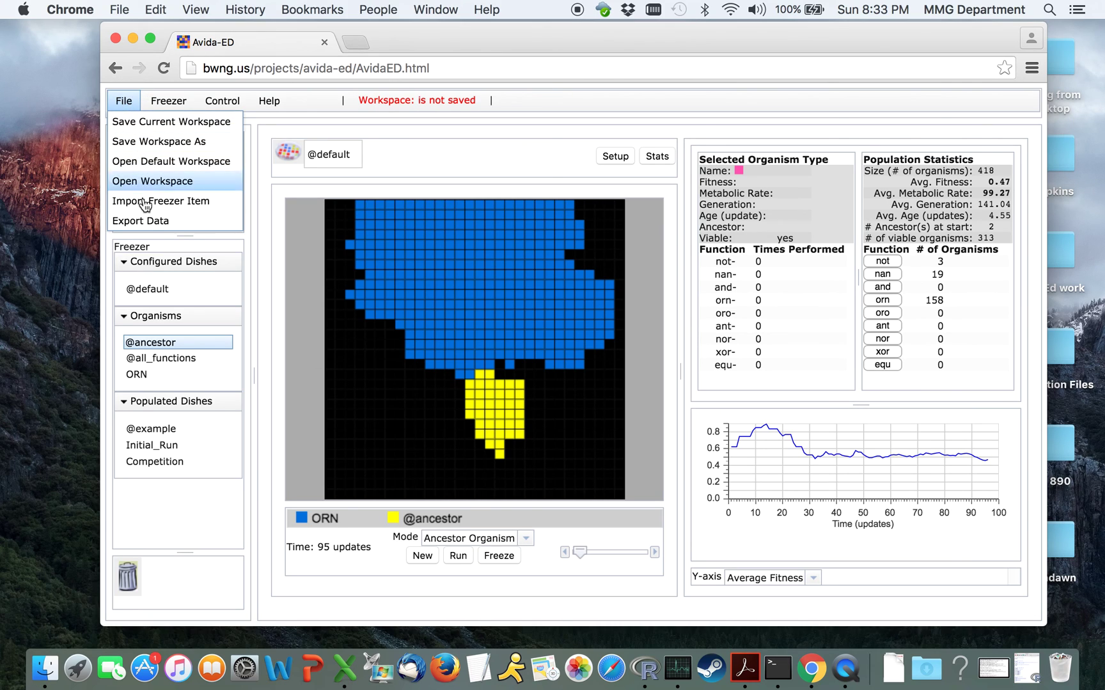
left_click(140, 222)
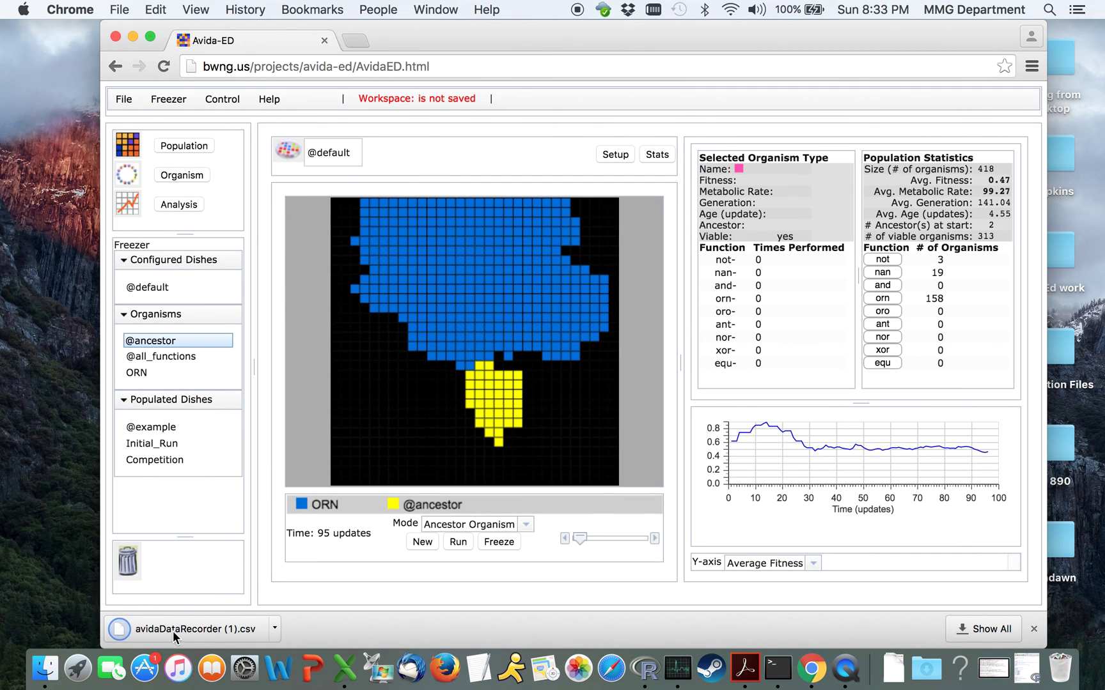
left_click(274, 629)
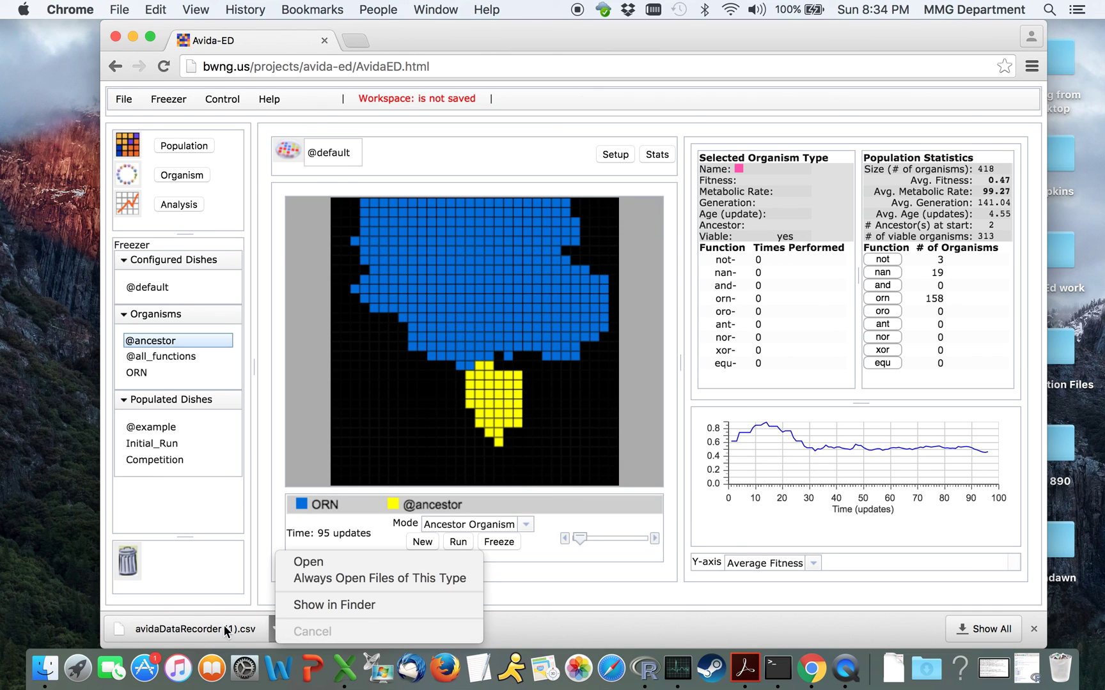
left_click(309, 562)
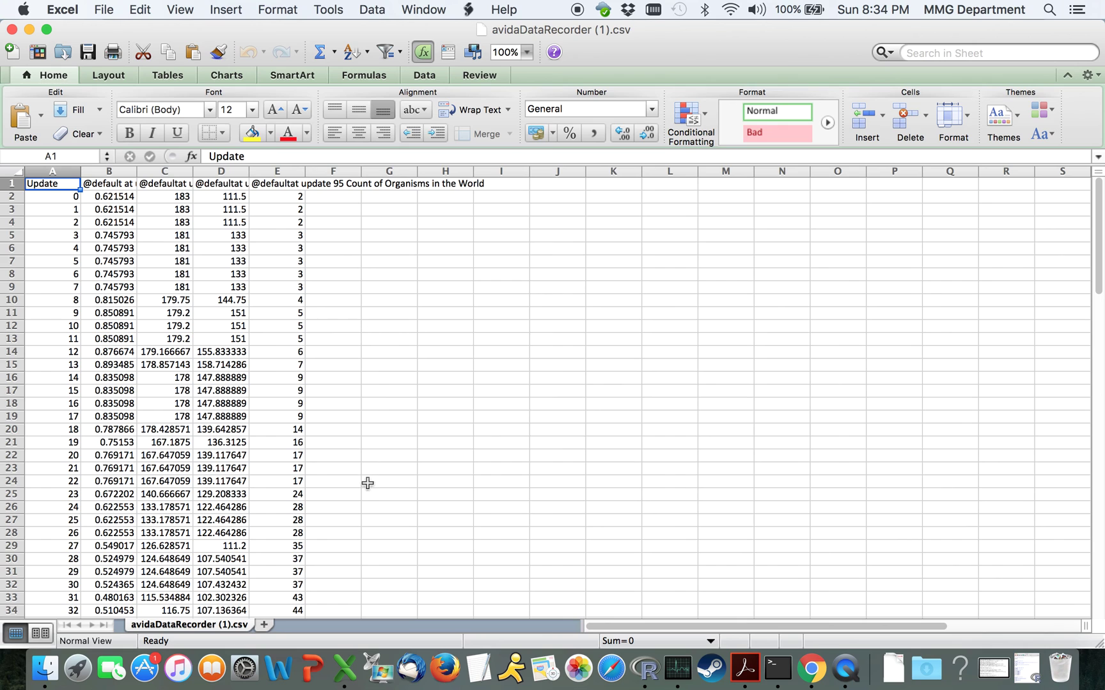
left_click(29, 29)
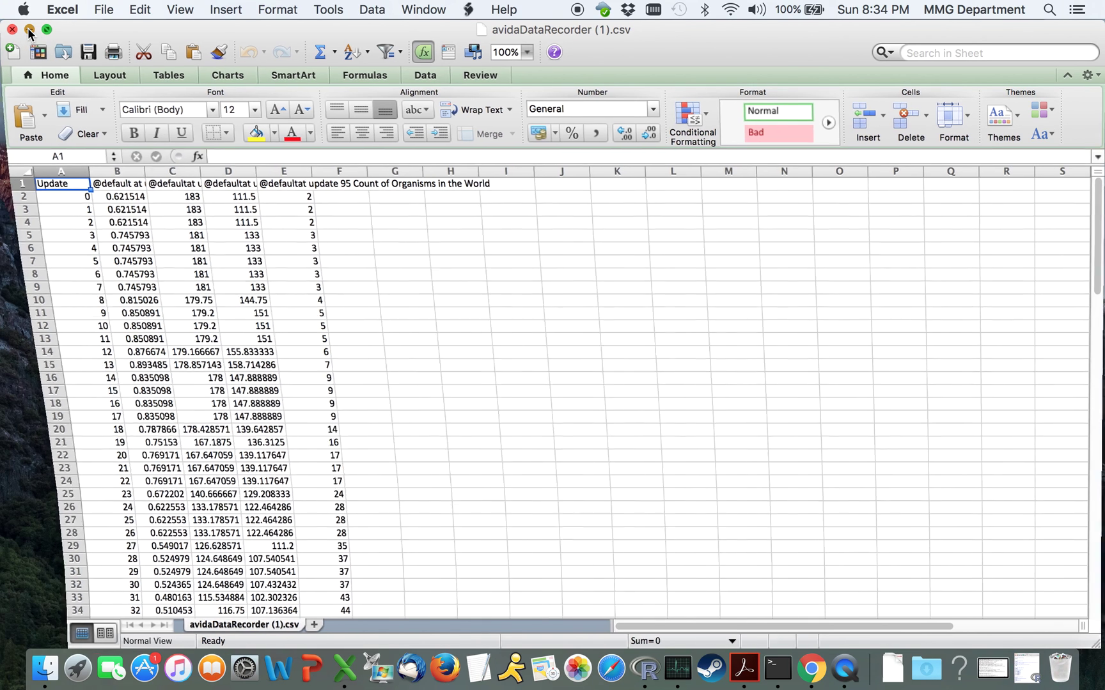
left_click(479, 33)
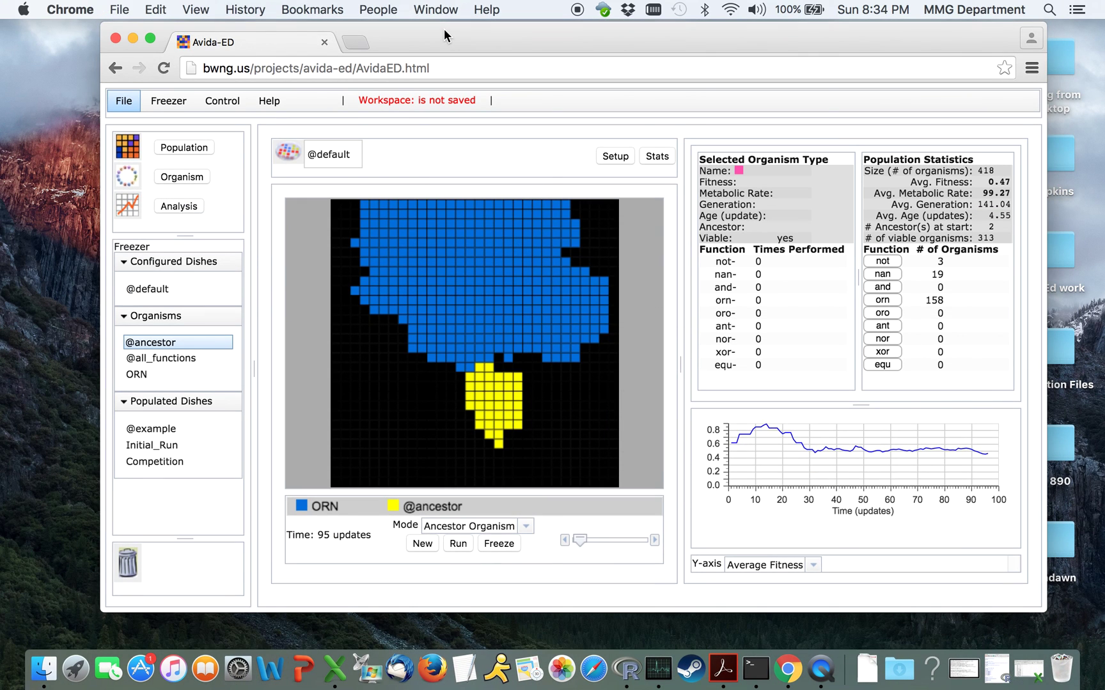